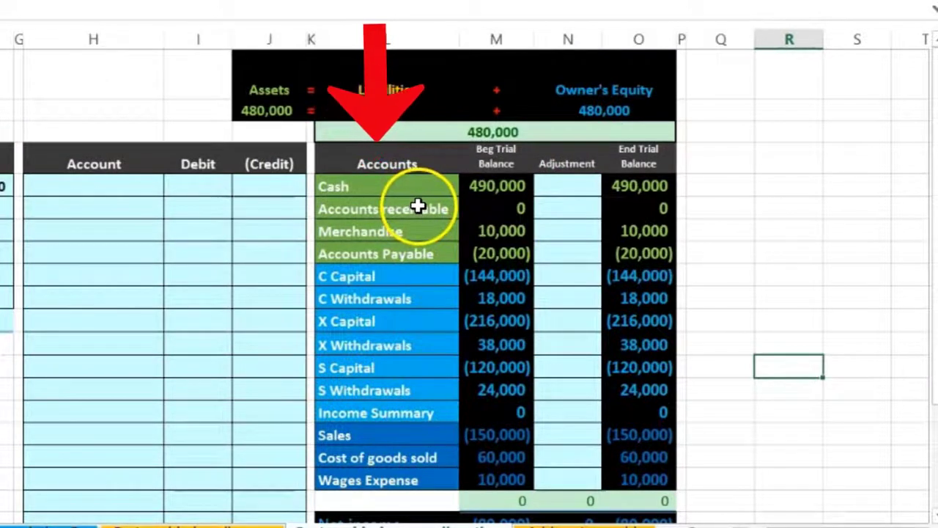
Review the beginning trial balance from the asset and liability accounts through the partners' capital and withdrawal accounts to Income Summary.
{"action": "left_click_drag", "start_coordinate": [497, 185], "coordinate": [490, 245]}
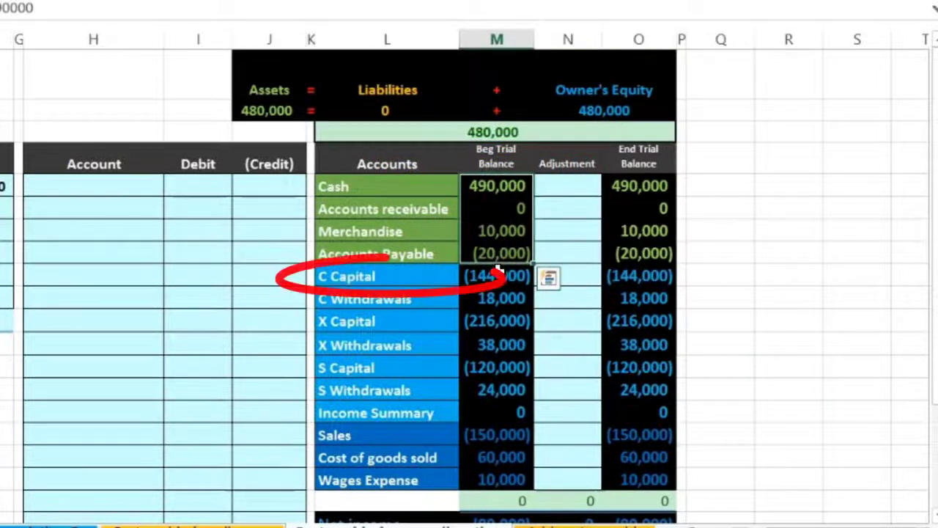
{"action": "left_click", "coordinate": [500, 272]}
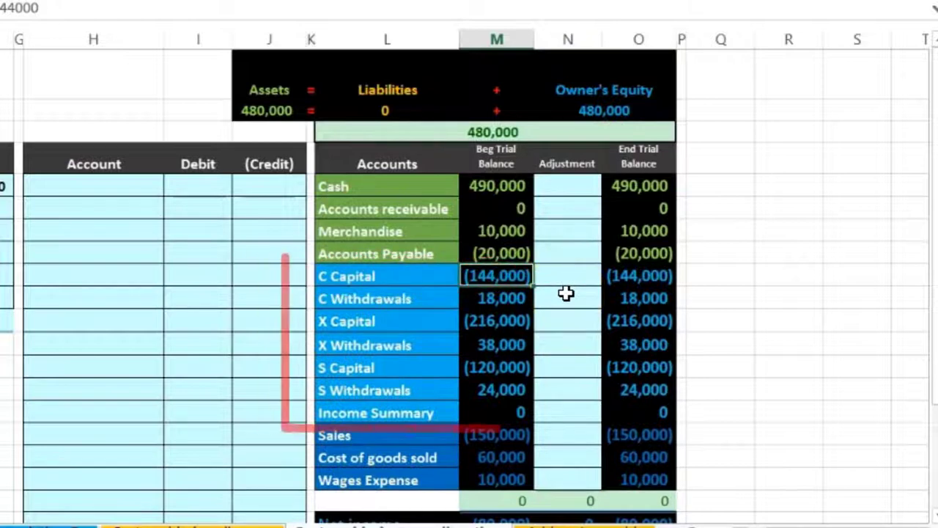
{"action": "left_click", "coordinate": [482, 288]}
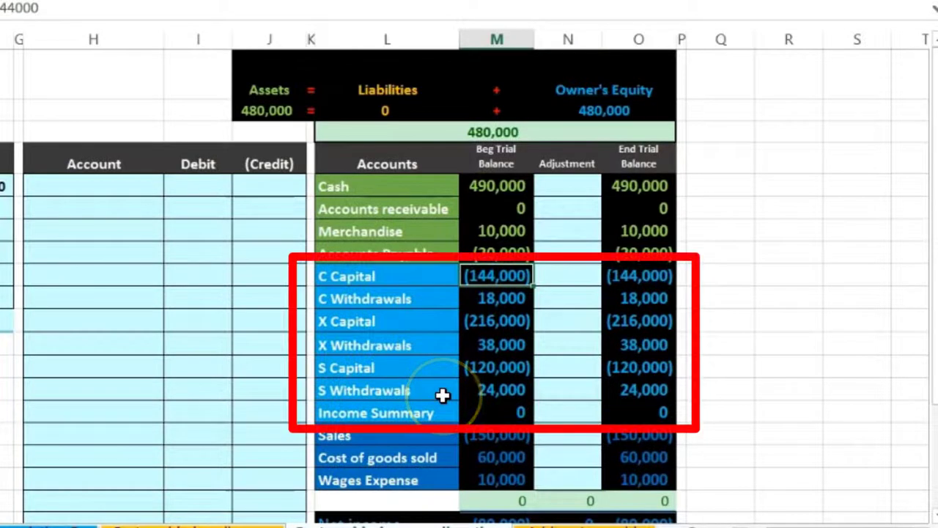
{"action": "left_click", "coordinate": [414, 276]}
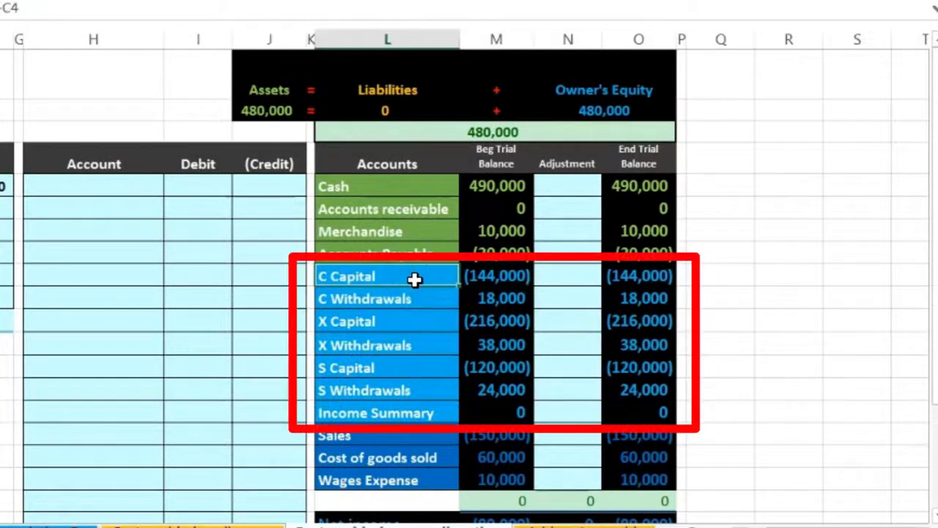
{"action": "left_click", "coordinate": [420, 300]}
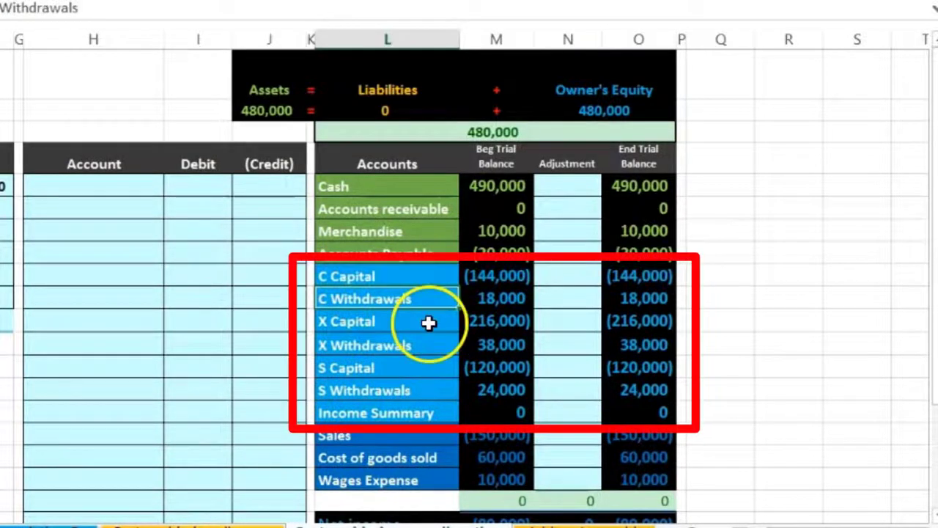
{"action": "left_click", "coordinate": [429, 322]}
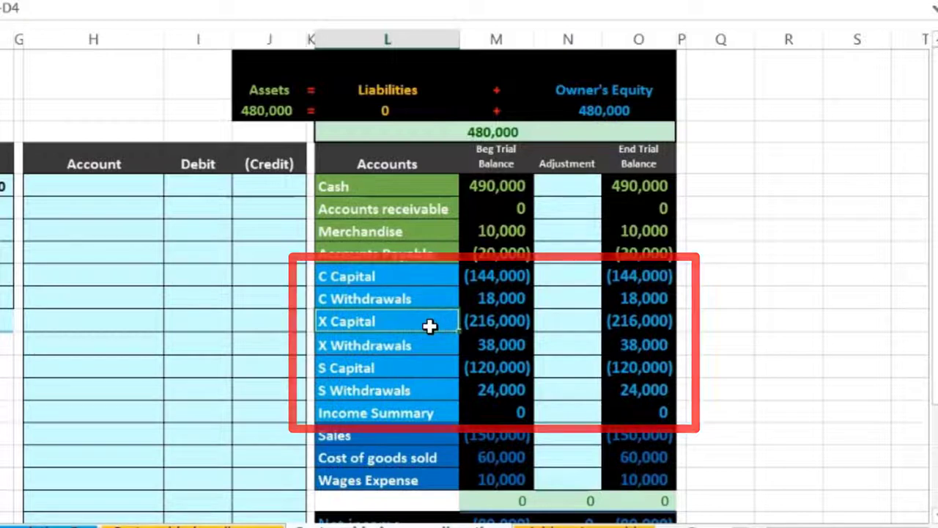
{"action": "left_click", "coordinate": [429, 344]}
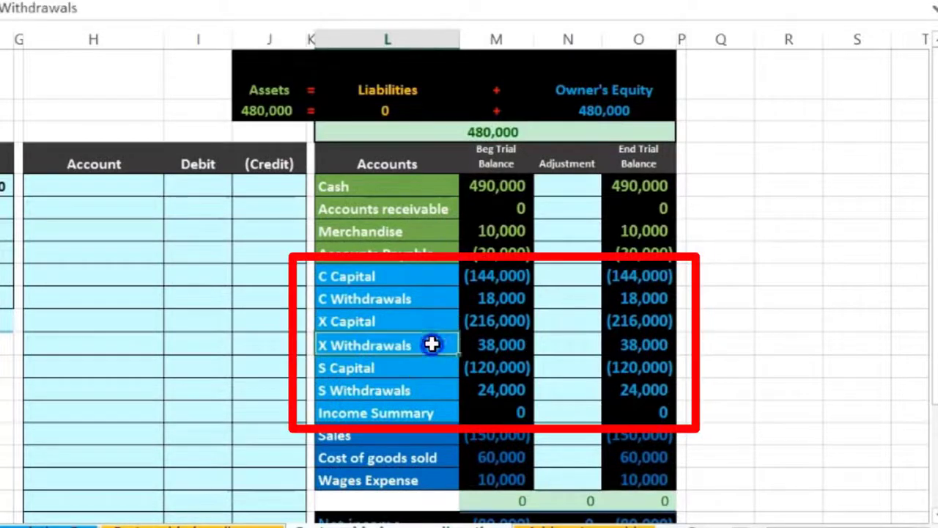
{"action": "left_click", "coordinate": [436, 392]}
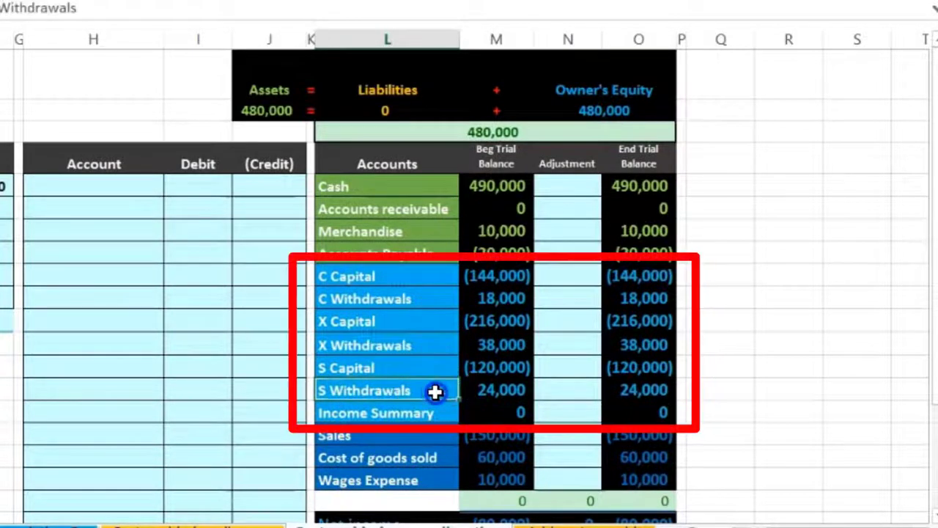
{"action": "left_click", "coordinate": [437, 413]}
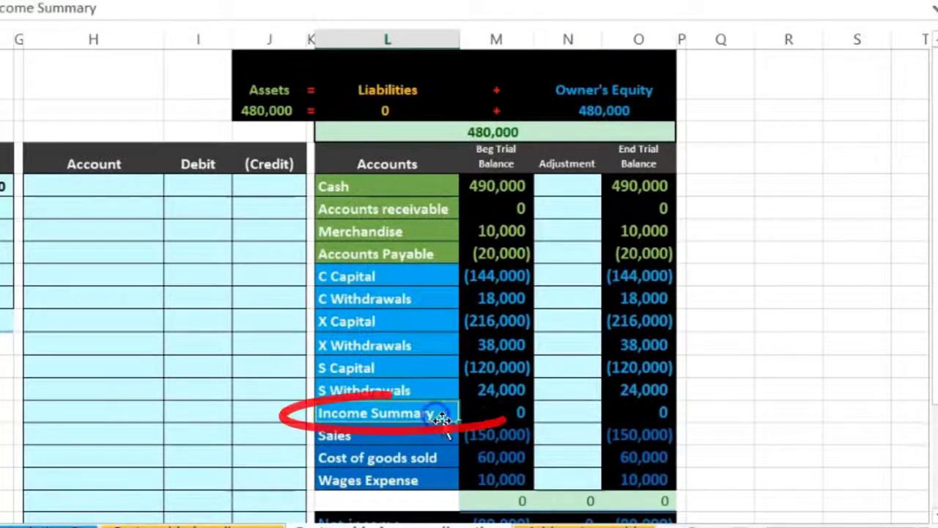
{"action": "left_click", "coordinate": [480, 416]}
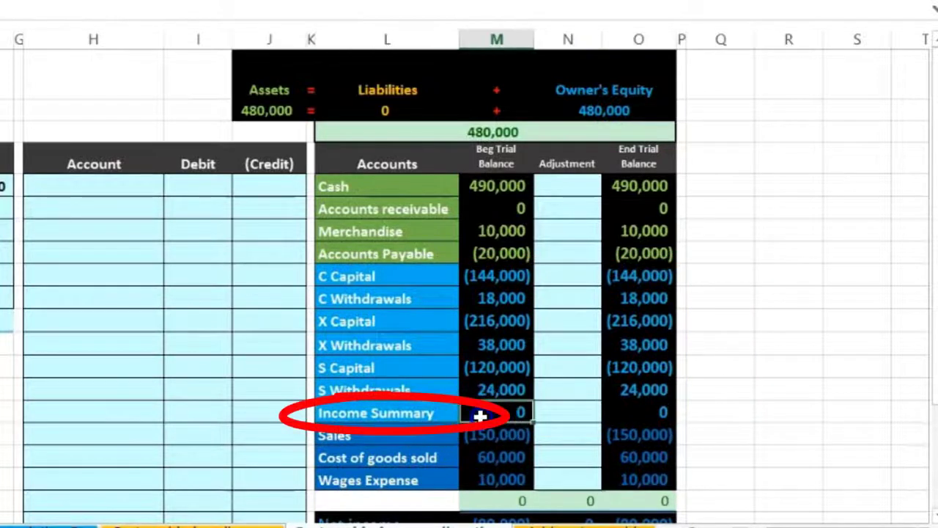
{"action": "left_click", "coordinate": [440, 251]}
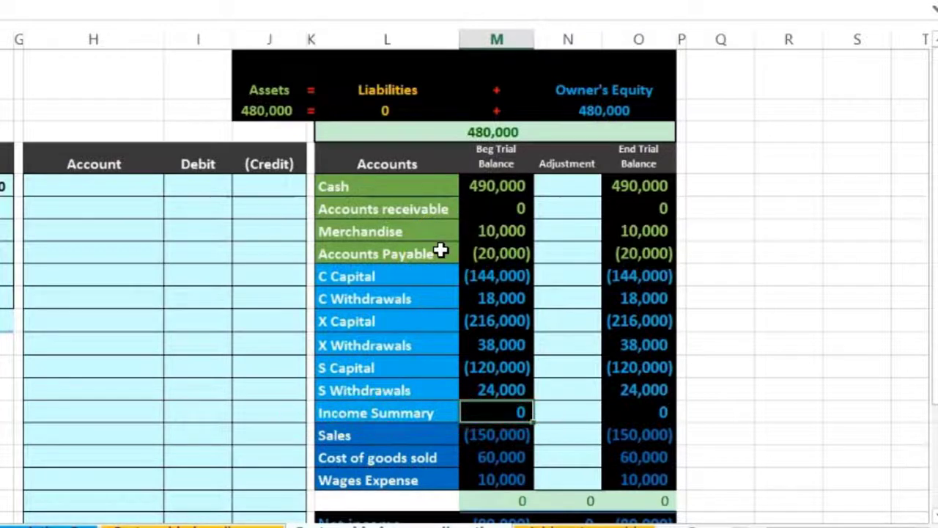
Review the beginning balances of Sales, Cost of goods sold and Wages Expense in the trial balance.
{"action": "left_click", "coordinate": [445, 426]}
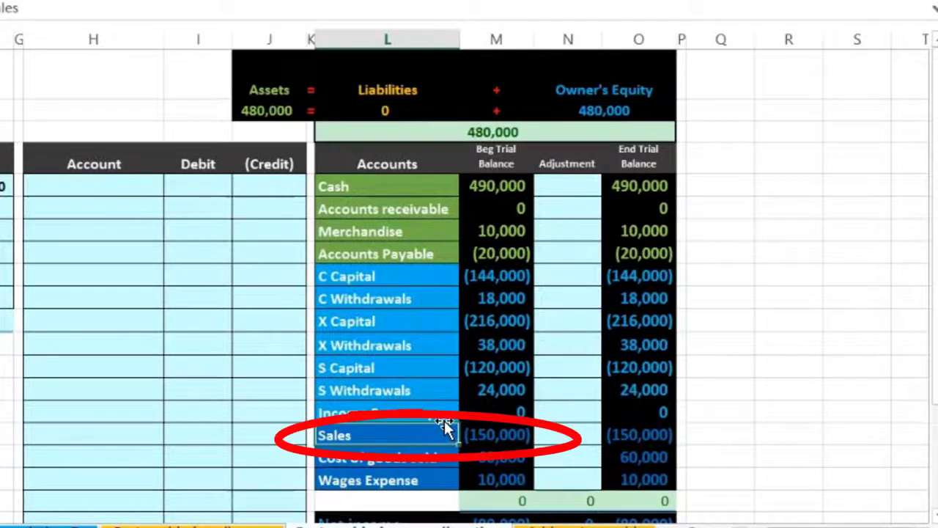
{"action": "left_click", "coordinate": [492, 431]}
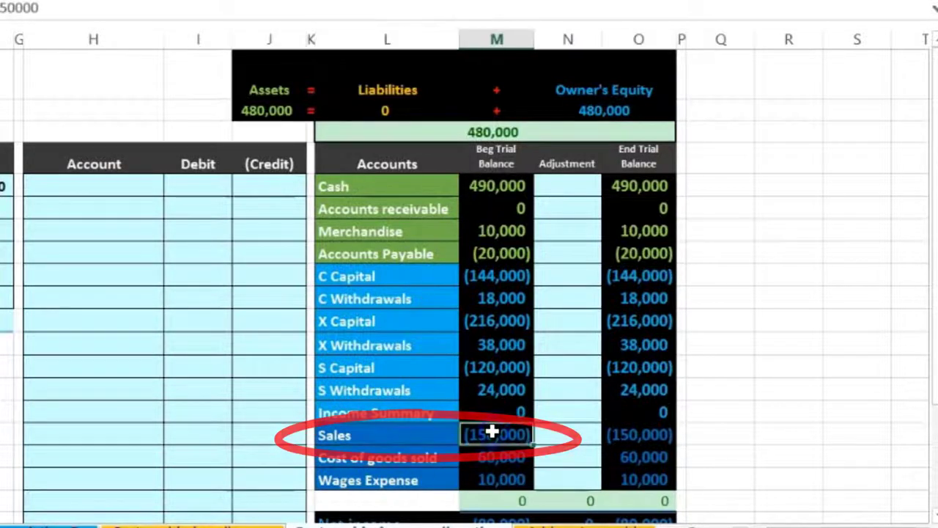
{"action": "scroll", "coordinate": [492, 432], "scroll_direction": "down", "scroll_amount": 2}
{"action": "left_click", "coordinate": [499, 367]}
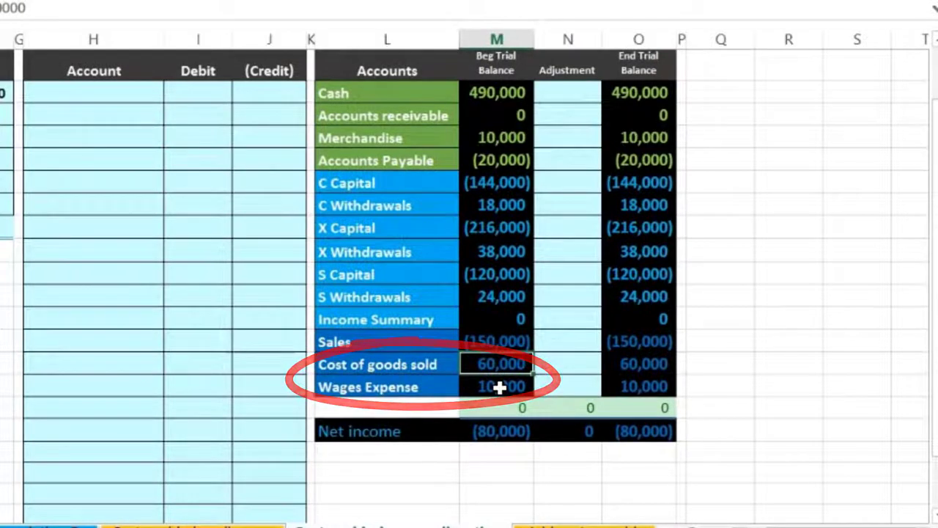
{"action": "left_click", "coordinate": [499, 388]}
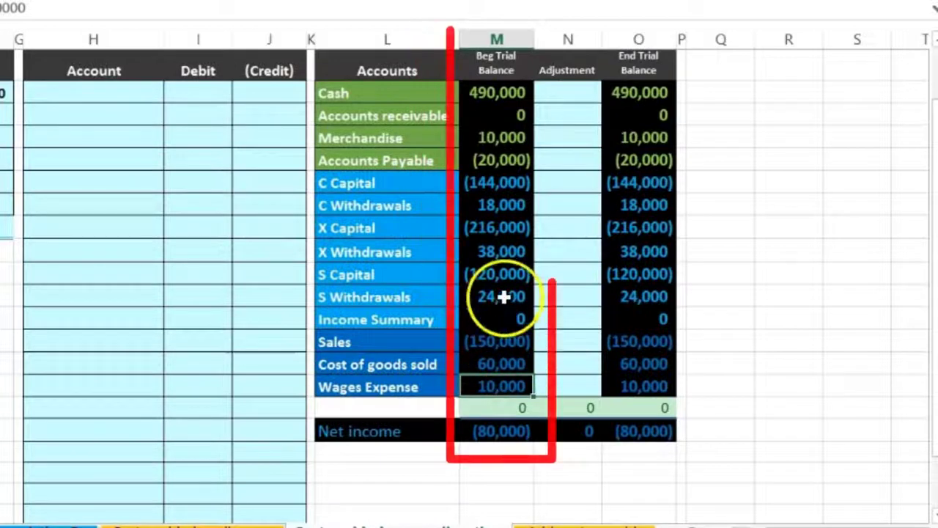
Check the beginning trial balance column from Cash to Wages Expense and inspect the SUM formula in its total row.
{"action": "left_click", "coordinate": [494, 94]}
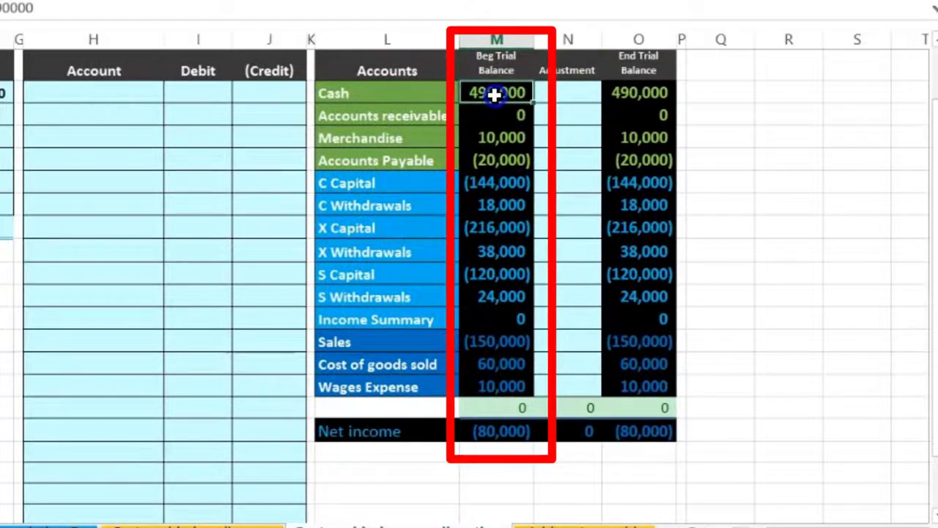
{"action": "left_click_drag", "start_coordinate": [495, 93], "coordinate": [494, 383]}
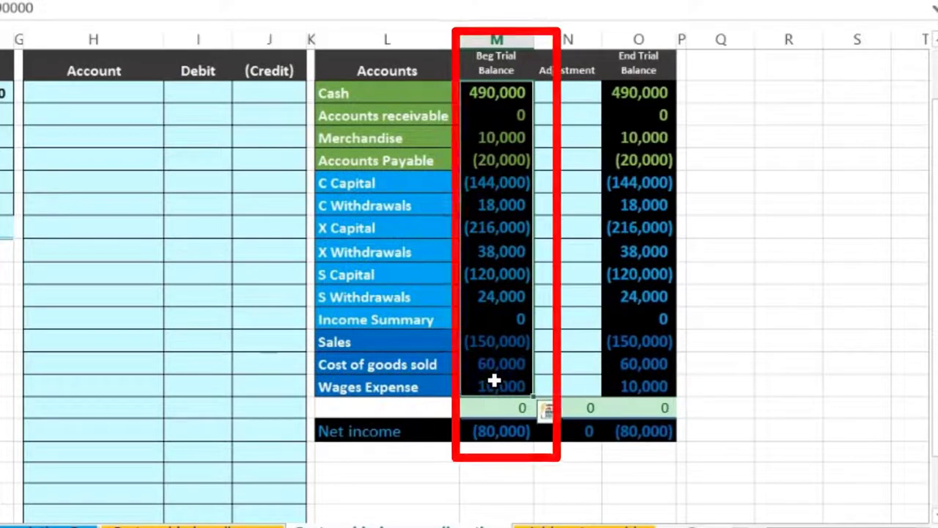
{"action": "left_click", "coordinate": [500, 406]}
{"action": "double_click", "coordinate": [500, 405]}
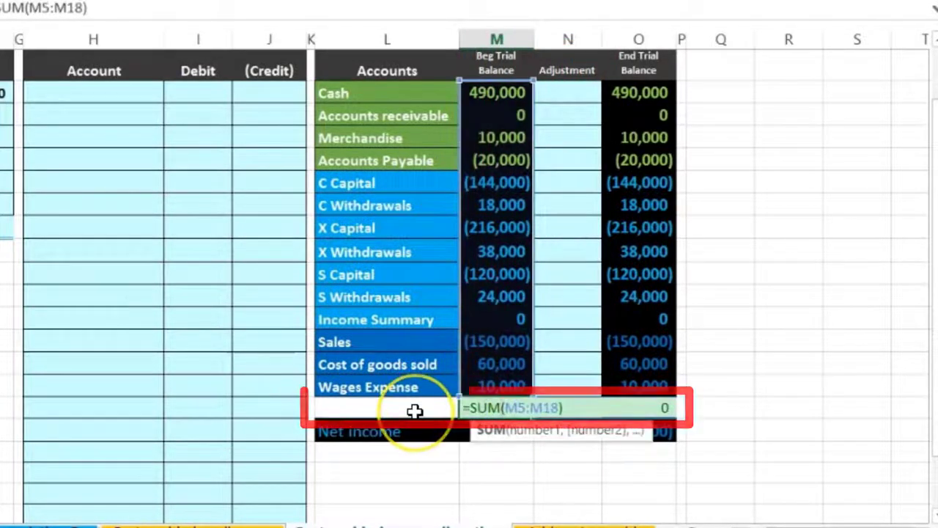
{"action": "key", "text": "Return"}
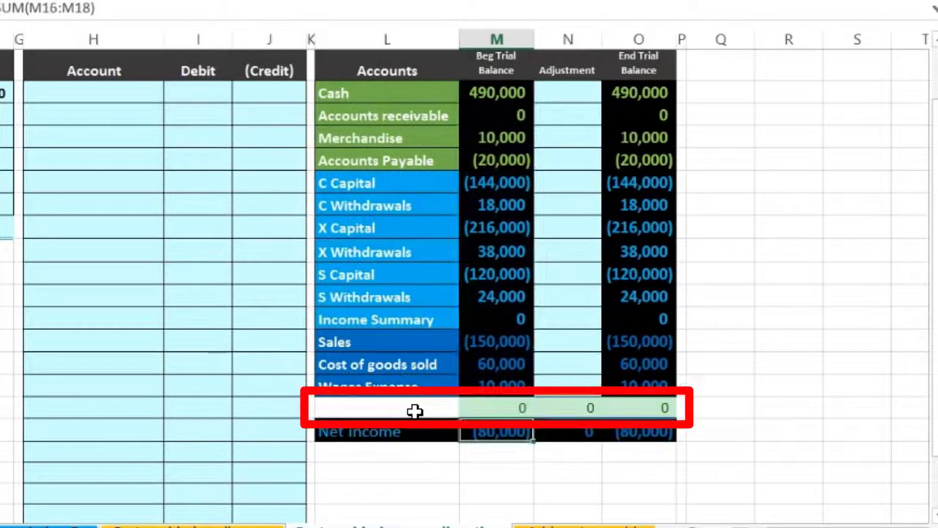
{"action": "left_click", "coordinate": [482, 427]}
{"action": "left_click", "coordinate": [495, 407]}
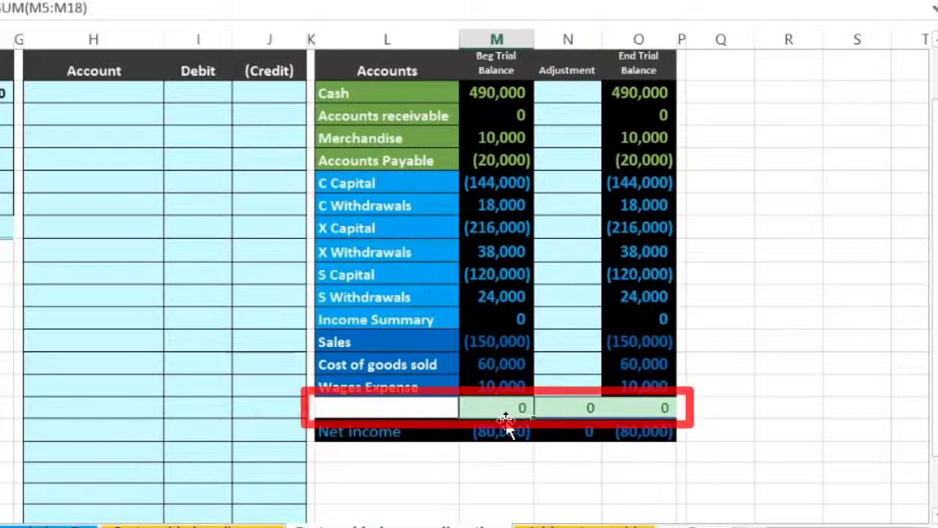
Inspect the SUM formula behind Net income in the beginning trial balance column, leaving the formula as it is.
{"action": "left_click", "coordinate": [535, 429]}
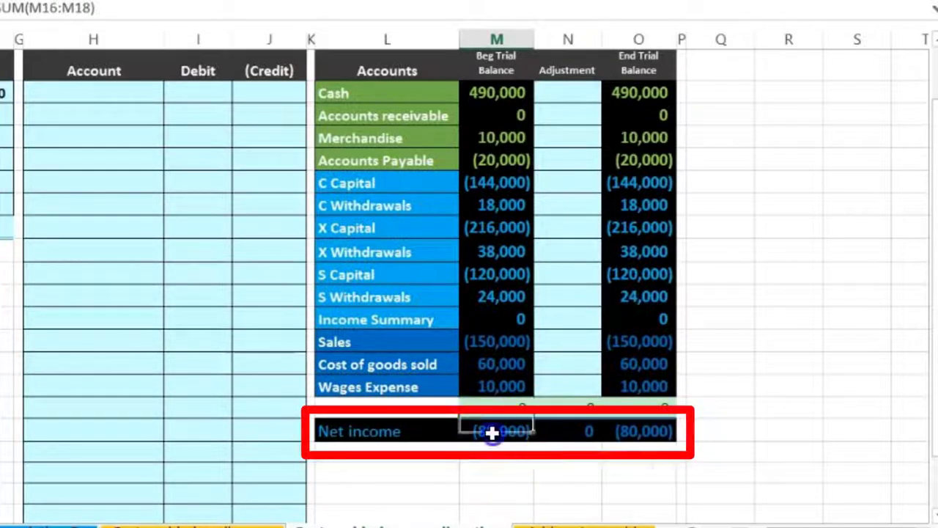
{"action": "double_click", "coordinate": [490, 433]}
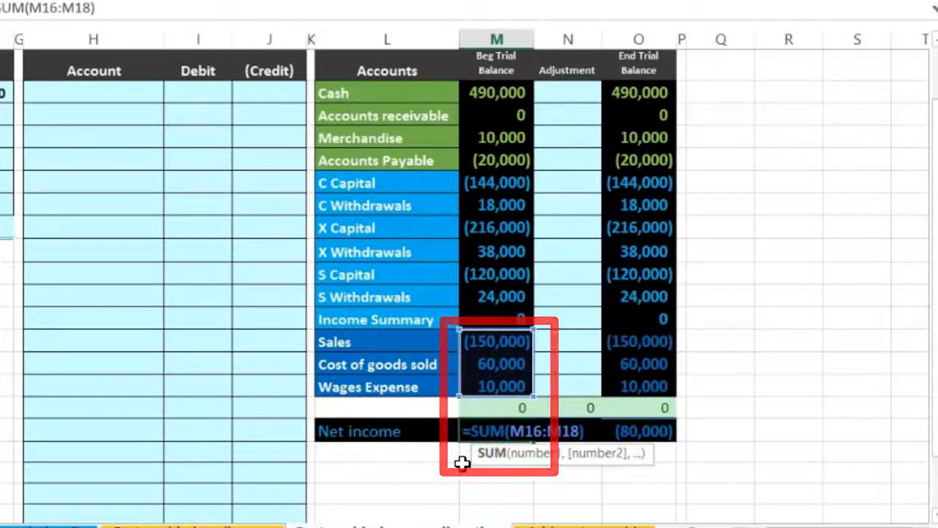
{"action": "key", "text": "Return"}
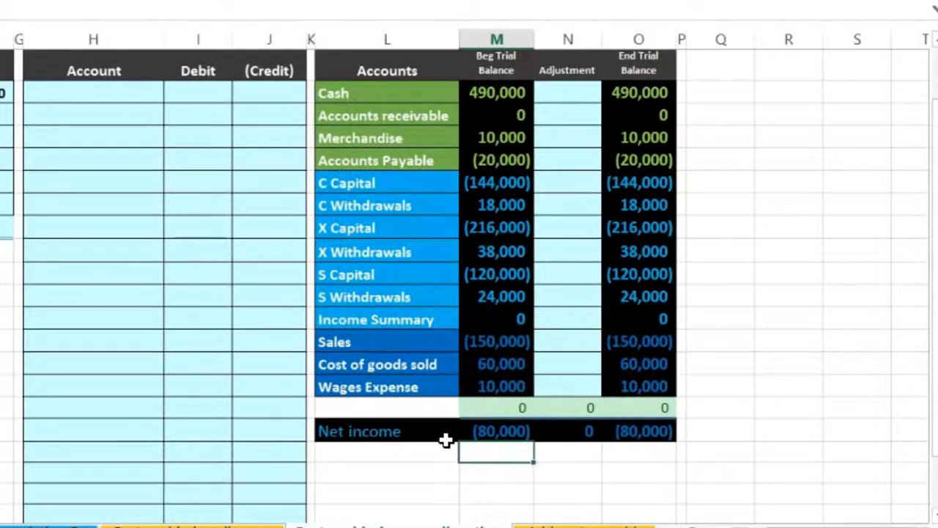
{"action": "left_click", "coordinate": [445, 438]}
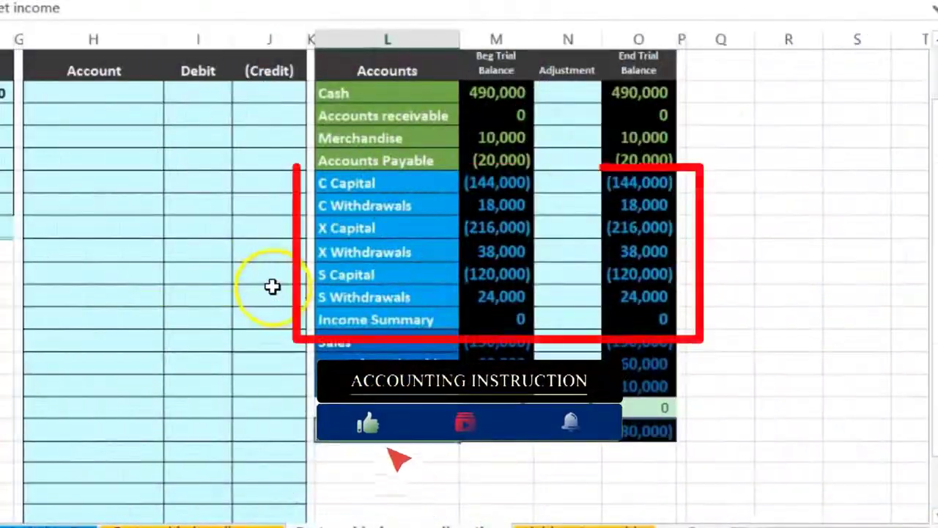
Inspect the formulas for Assets and Owner's Equity in the accounting equation above the trial balance and compare both sides.
{"action": "scroll", "coordinate": [272, 286], "scroll_direction": "up", "scroll_amount": 2}
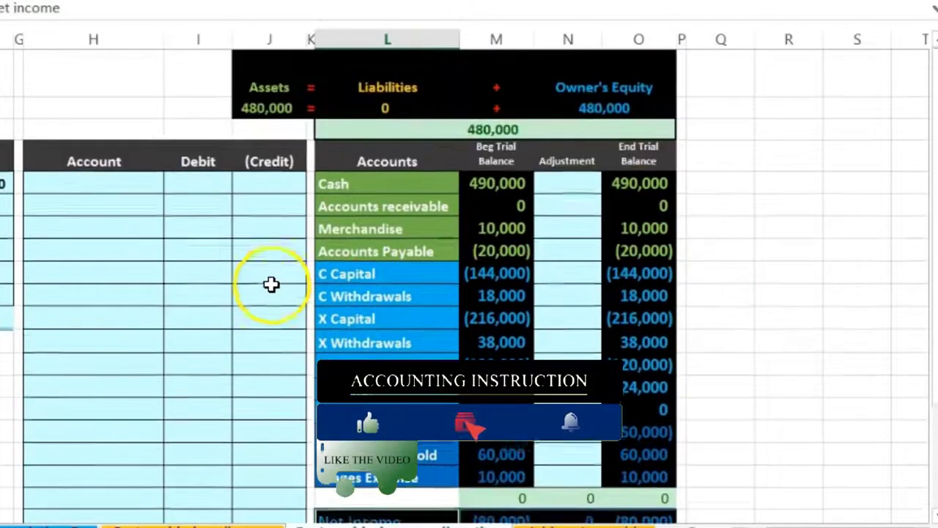
{"action": "double_click", "coordinate": [263, 109]}
{"action": "key", "text": "Escape"}
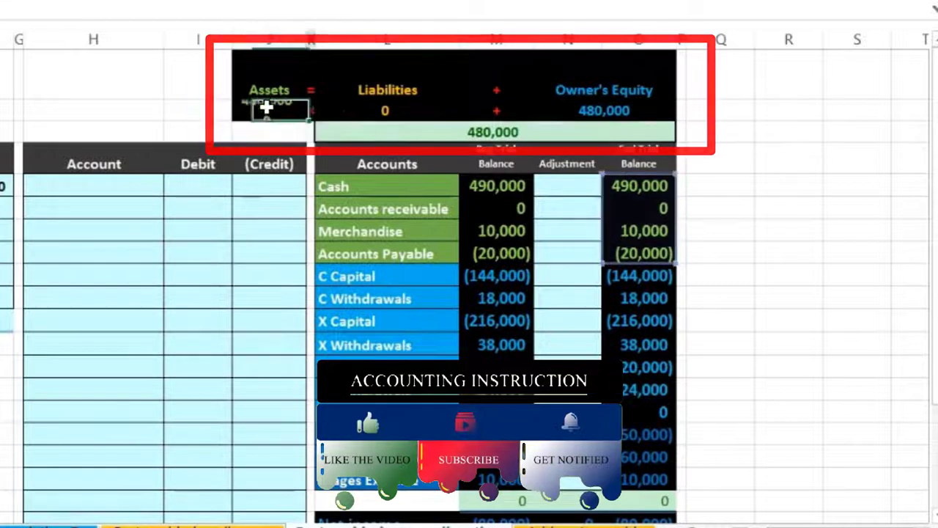
{"action": "left_click", "coordinate": [383, 111]}
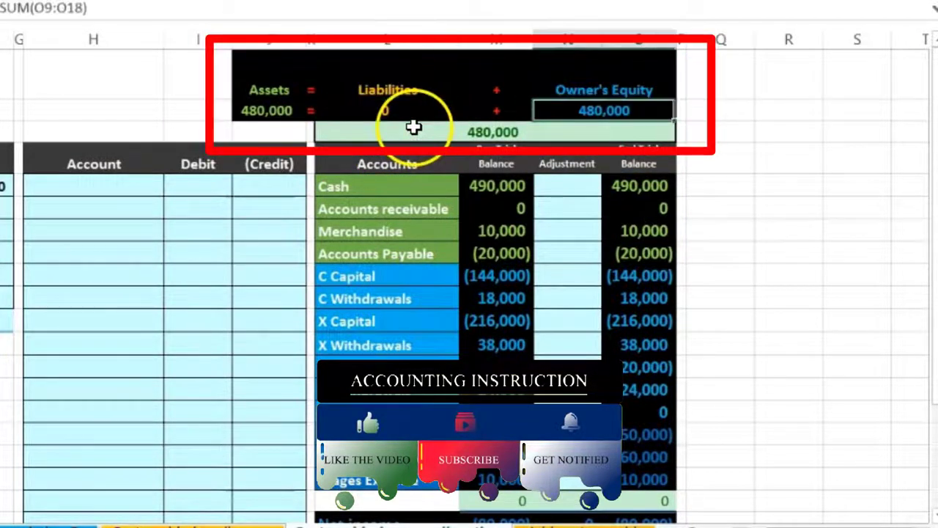
{"action": "left_click", "coordinate": [593, 118]}
{"action": "double_click", "coordinate": [606, 110]}
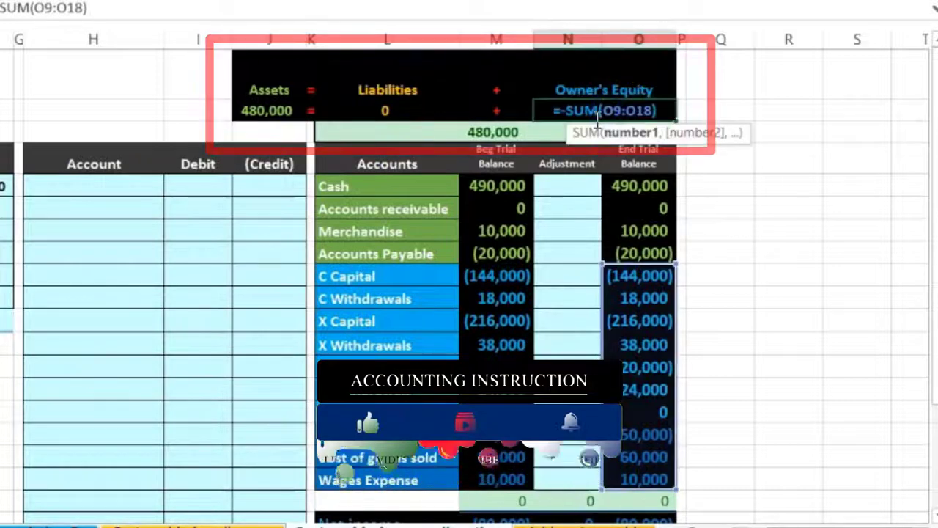
{"action": "key", "text": "Return"}
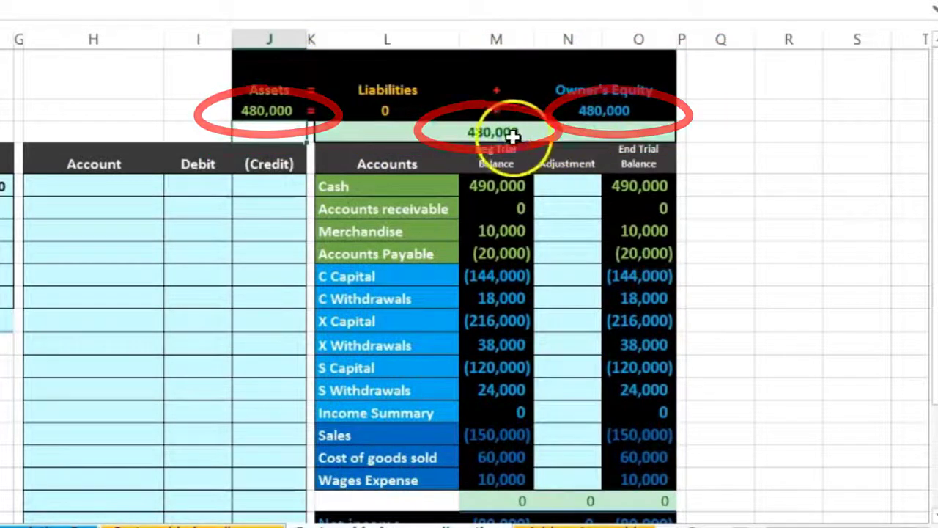
{"action": "left_click", "coordinate": [425, 132]}
{"action": "left_click", "coordinate": [274, 111]}
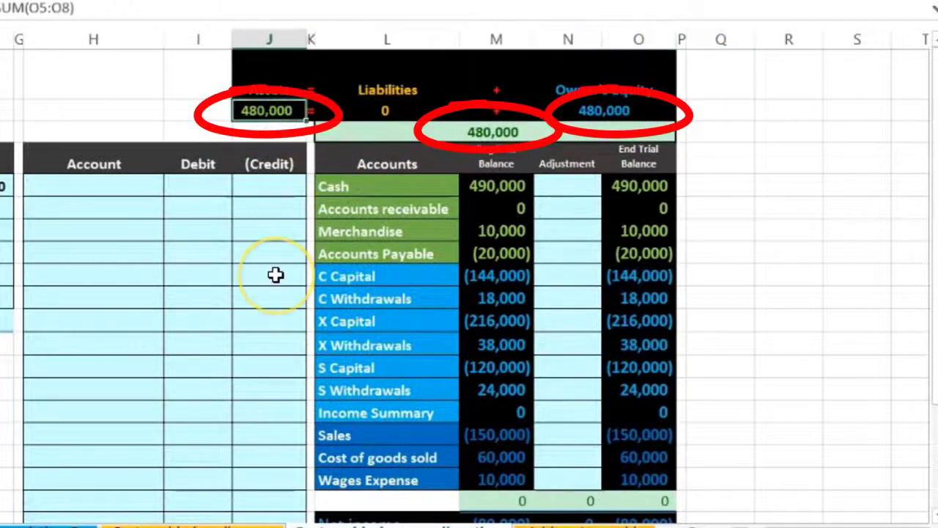
Compare the allocation table's Net income total with the trial balance net income, and consult the partners' salary allowances in the agreement terms.
{"action": "key", "text": "Left"}
{"action": "key", "text": "Home"}
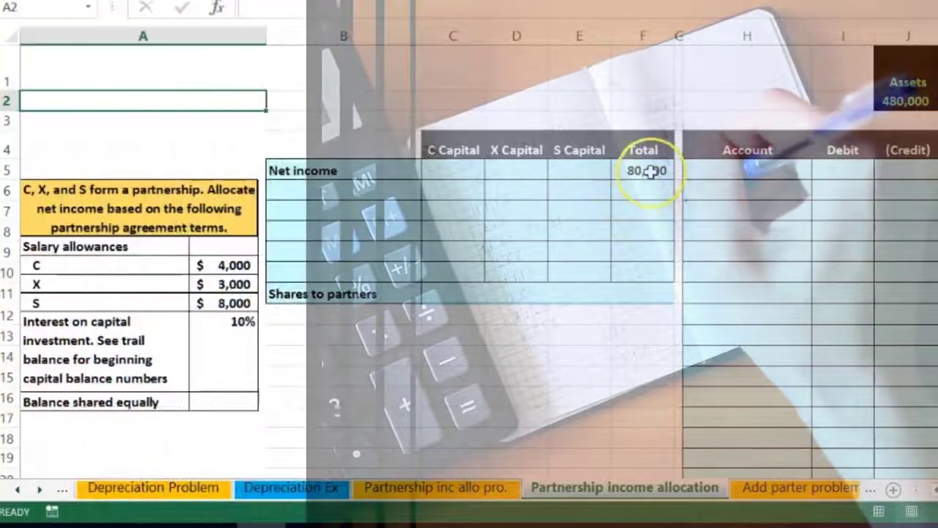
{"action": "left_click", "coordinate": [650, 172]}
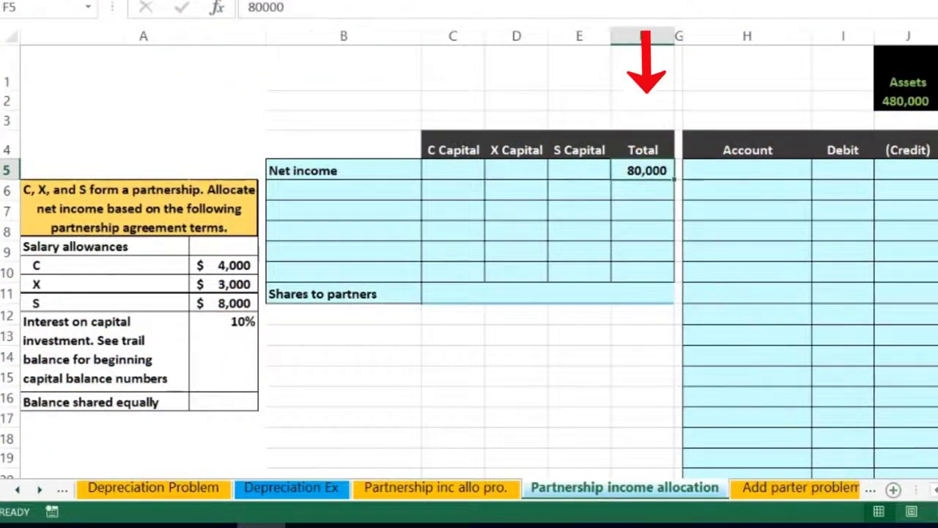
{"action": "scroll", "coordinate": [879, 396], "scroll_direction": "right", "scroll_amount": 1}
{"action": "scroll", "coordinate": [879, 397], "scroll_direction": "down", "scroll_amount": 1}
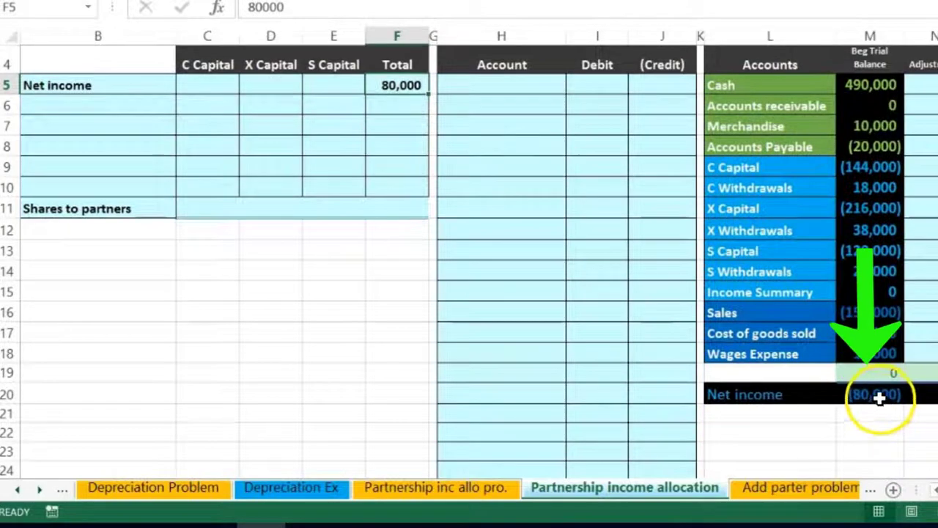
{"action": "left_click", "coordinate": [879, 396]}
{"action": "left_click", "coordinate": [398, 85]}
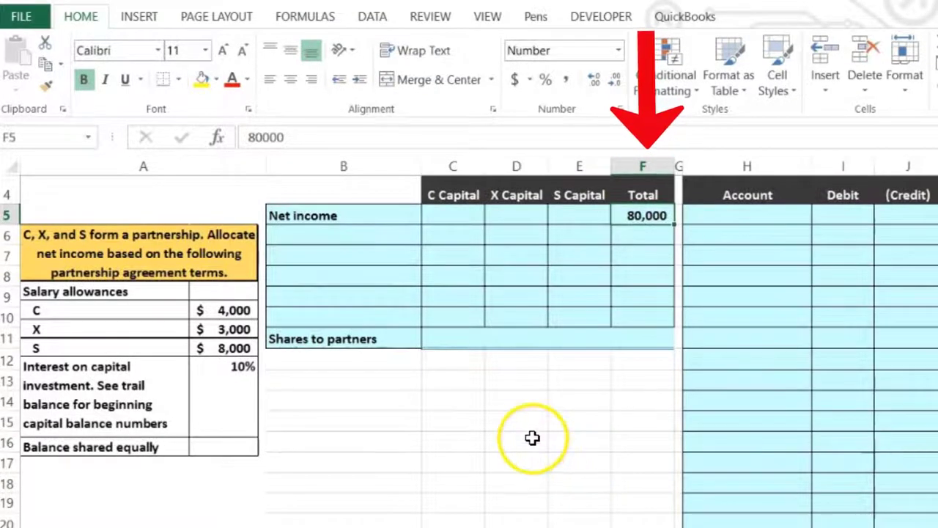
{"action": "left_click", "coordinate": [237, 308]}
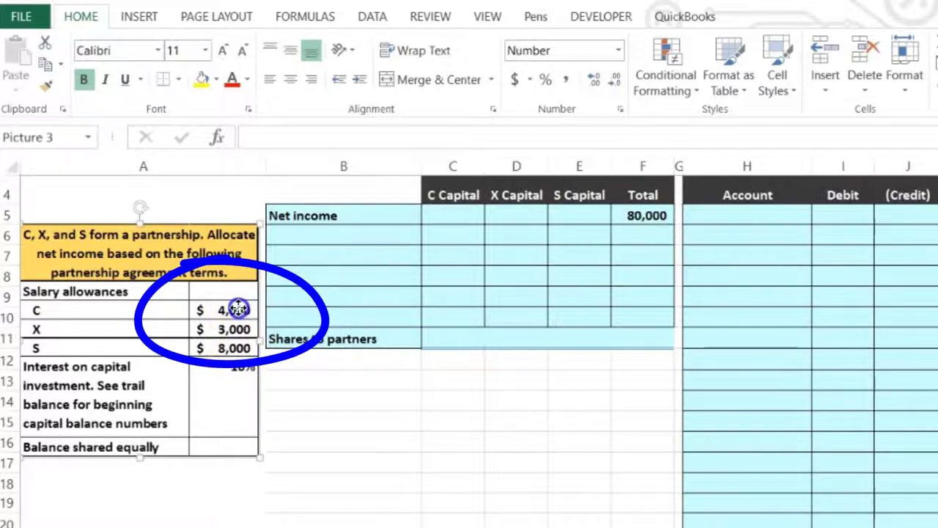
Add a Salary allowance row beneath Net income with 4000 for C, 3000 for X and 8000 for S.
{"action": "mouse_move", "coordinate": [238, 309]}
{"action": "left_mouse_down"}
{"action": "mouse_move", "coordinate": [235, 318]}
{"action": "mouse_move", "coordinate": [244, 304]}
{"action": "left_mouse_up"}
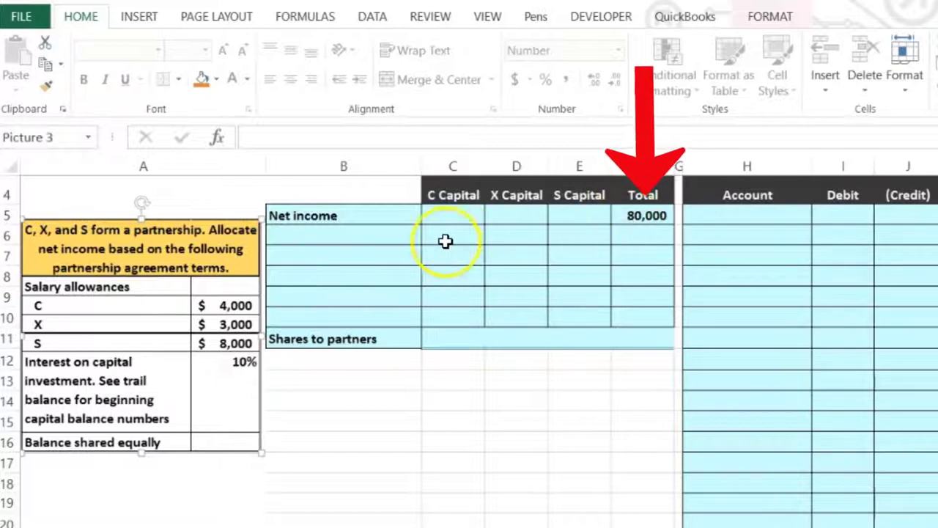
{"action": "left_click", "coordinate": [365, 236]}
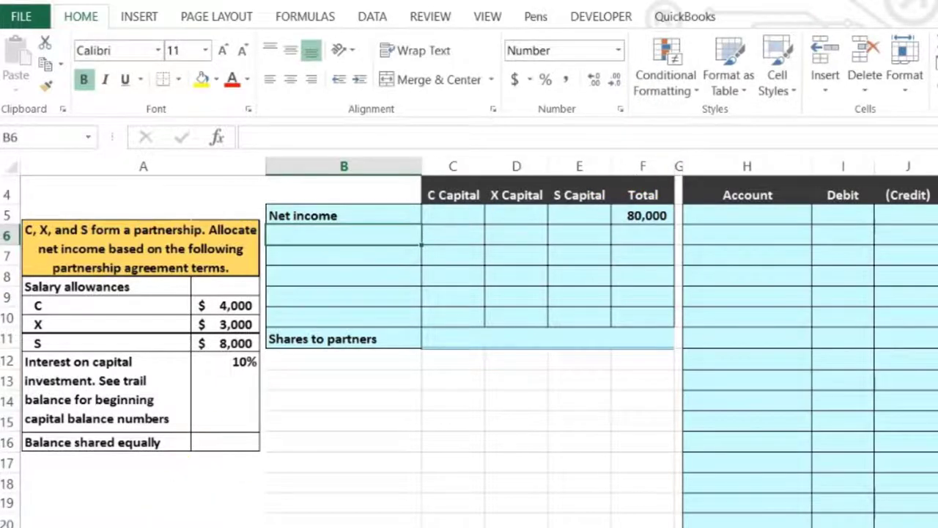
{"action": "type", "text": "Salary allowance"}
{"action": "key", "text": "Tab"}
{"action": "type", "text": "400"}
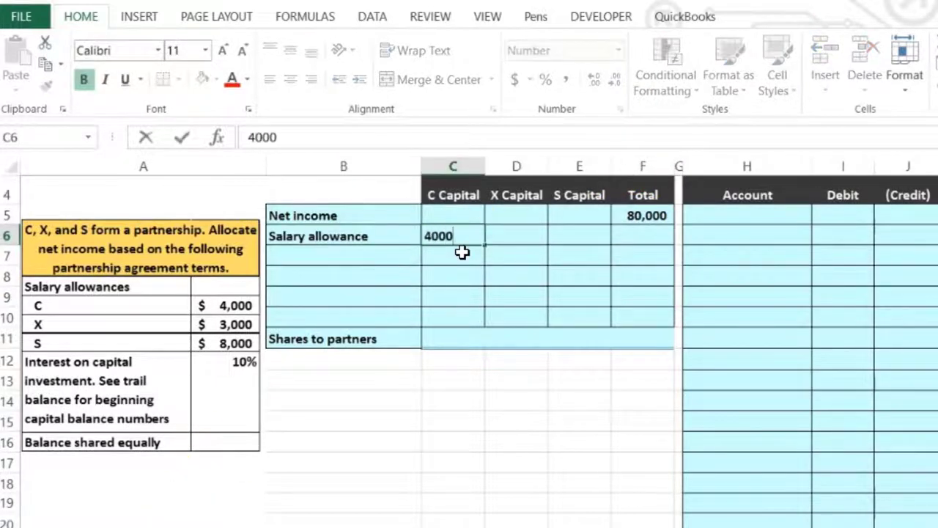
{"action": "key", "text": "Tab"}
{"action": "type", "text": "3"}
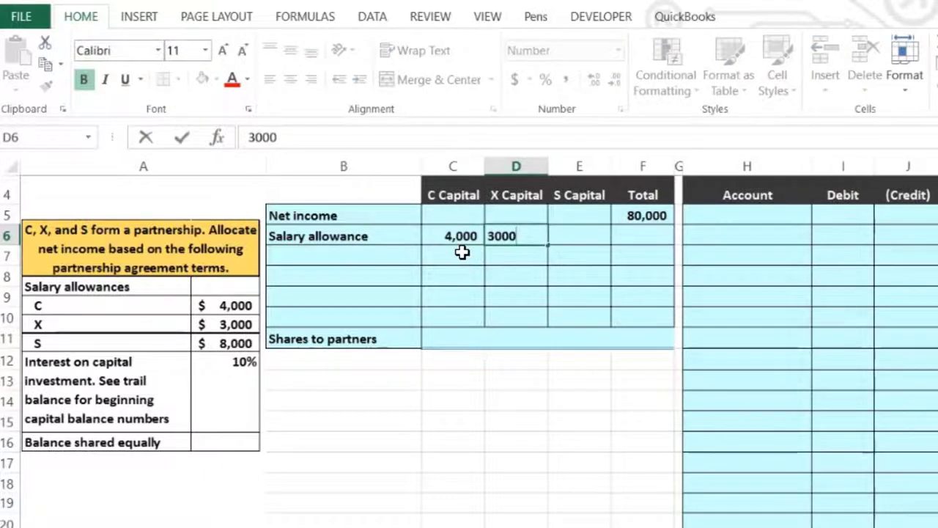
{"action": "key", "text": "Tab"}
{"action": "type", "text": "800"}
{"action": "key", "text": "Tab"}
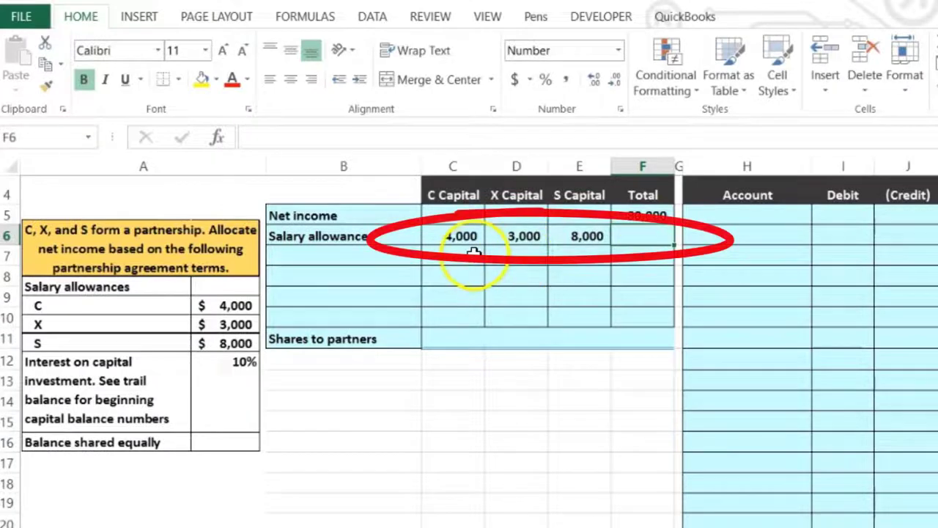
Total the partners' salary allowances in F6 with a SUM of C6:E6 and check the resulting formula.
{"action": "type", "text": "=s"}
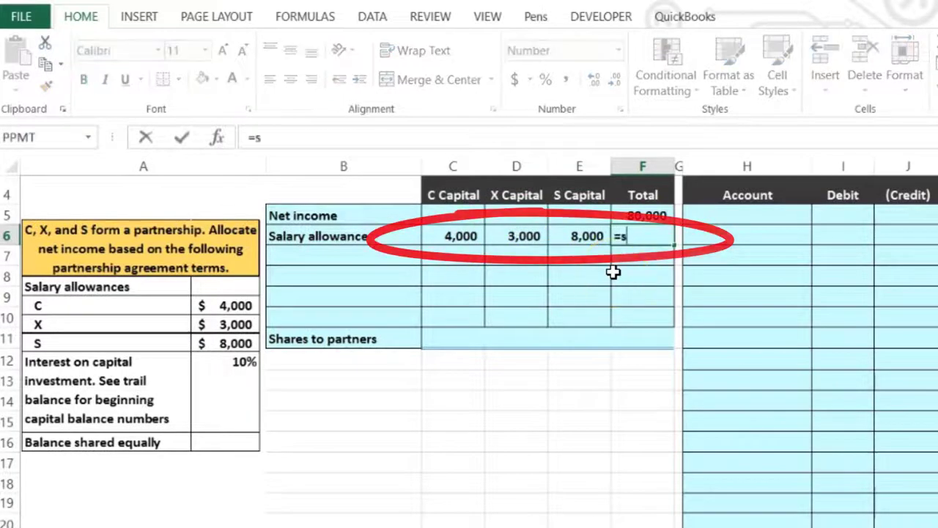
{"action": "type", "text": "um"}
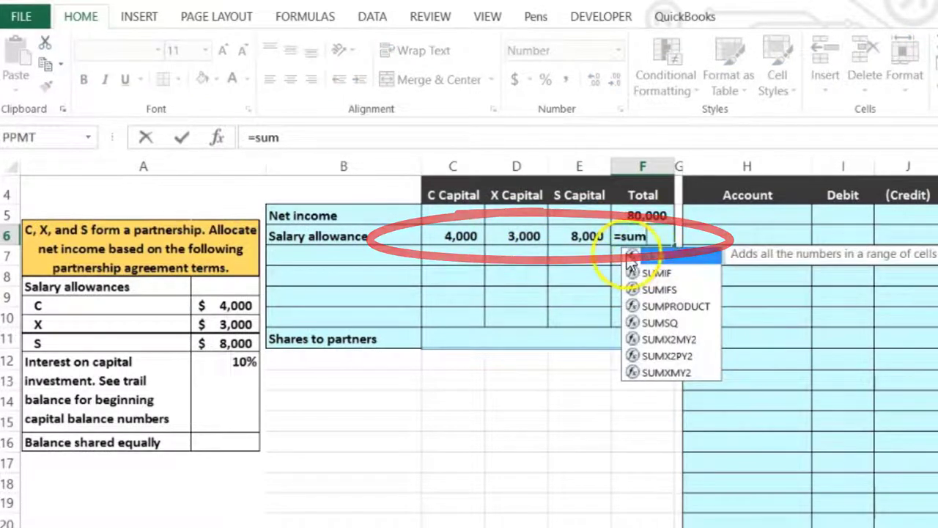
{"action": "double_click", "coordinate": [632, 258]}
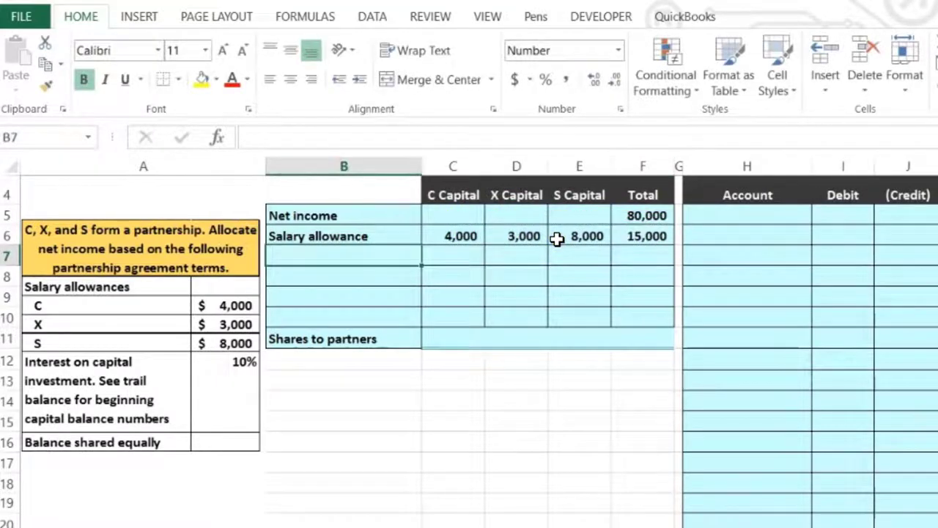
{"action": "left_click", "coordinate": [620, 233]}
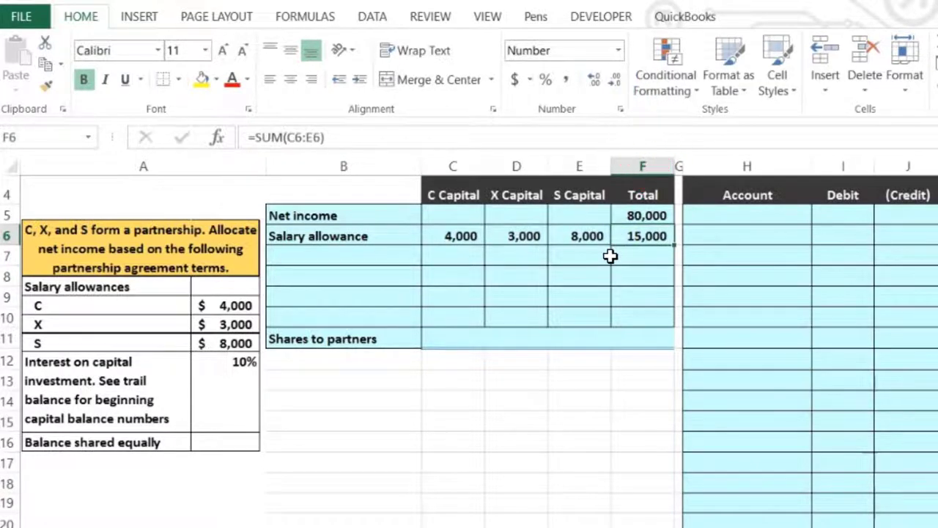
Compute the income remaining after salary allowances in F7 by subtracting the salary total from net income with =F5-F6.
{"action": "left_click", "coordinate": [630, 214]}
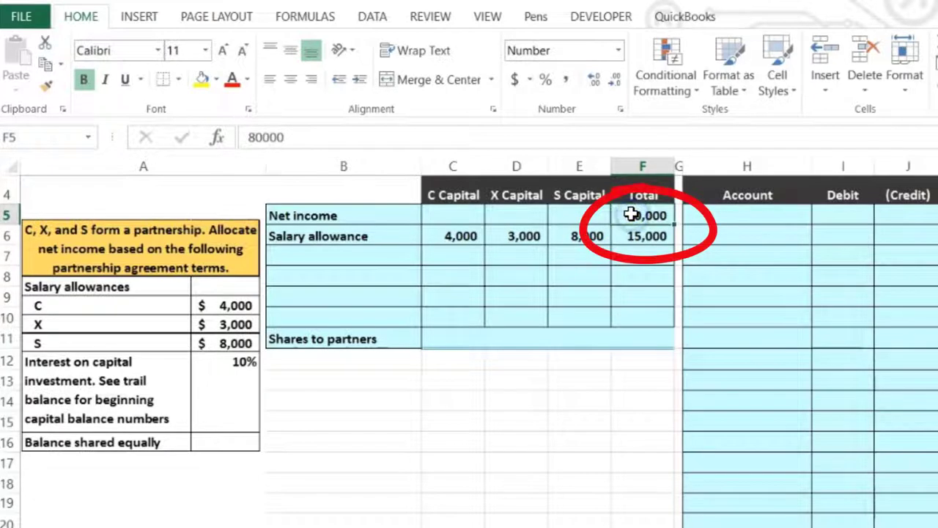
{"action": "left_click", "coordinate": [620, 232]}
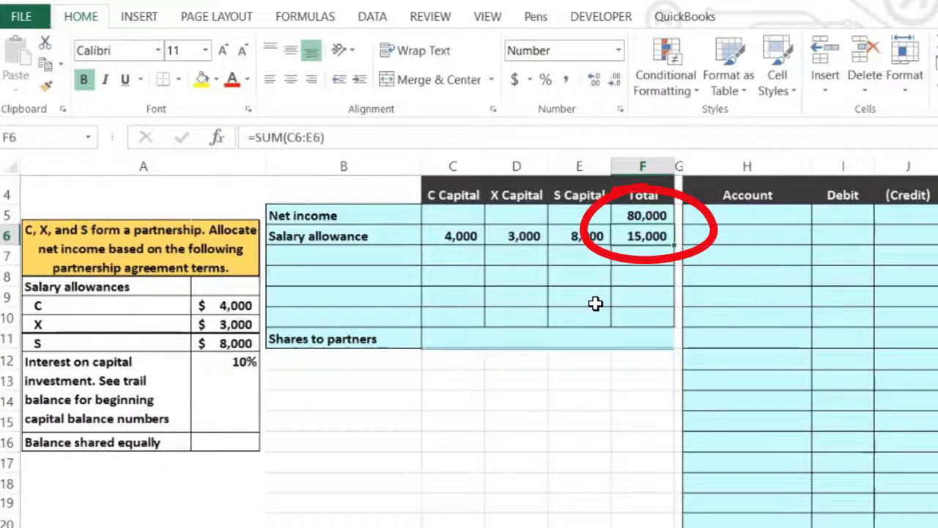
{"action": "left_click", "coordinate": [629, 256]}
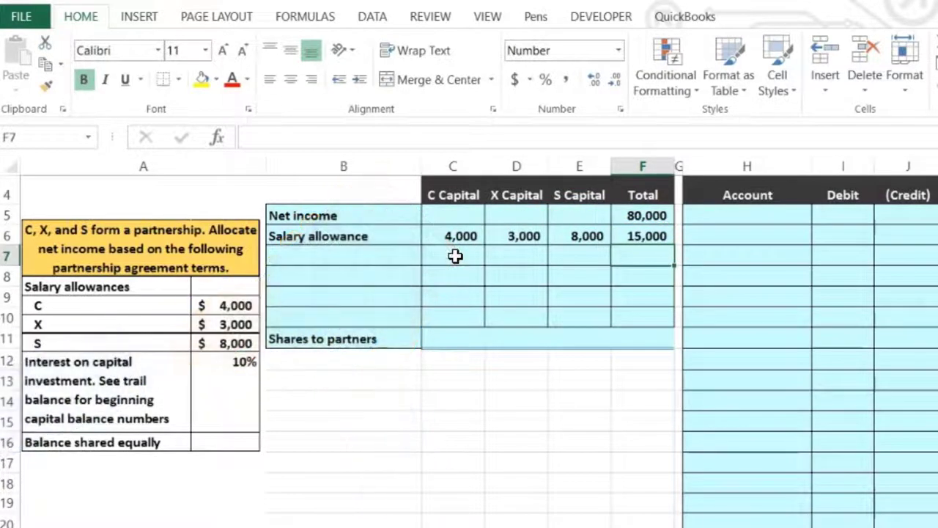
{"action": "type", "text": "="}
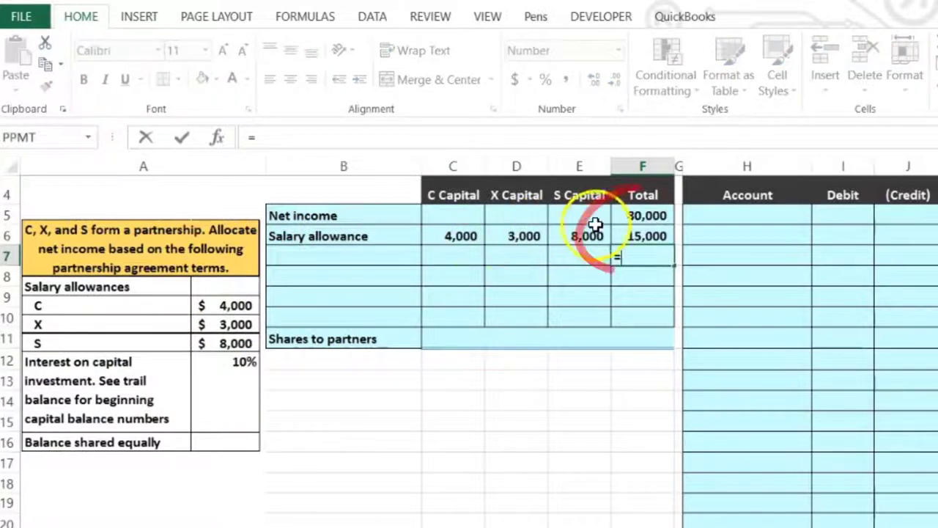
{"action": "left_click", "coordinate": [629, 216]}
{"action": "type", "text": "-"}
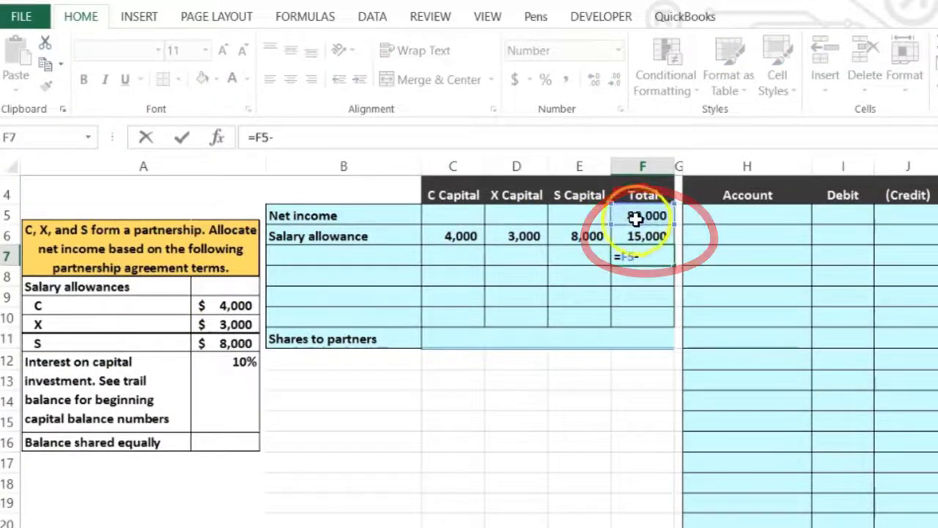
{"action": "left_click", "coordinate": [635, 233]}
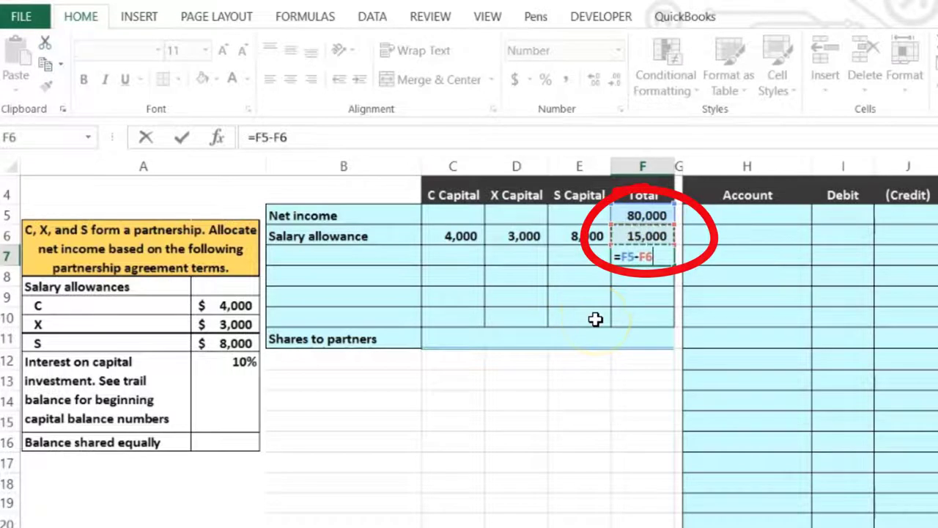
{"action": "key", "text": "Return"}
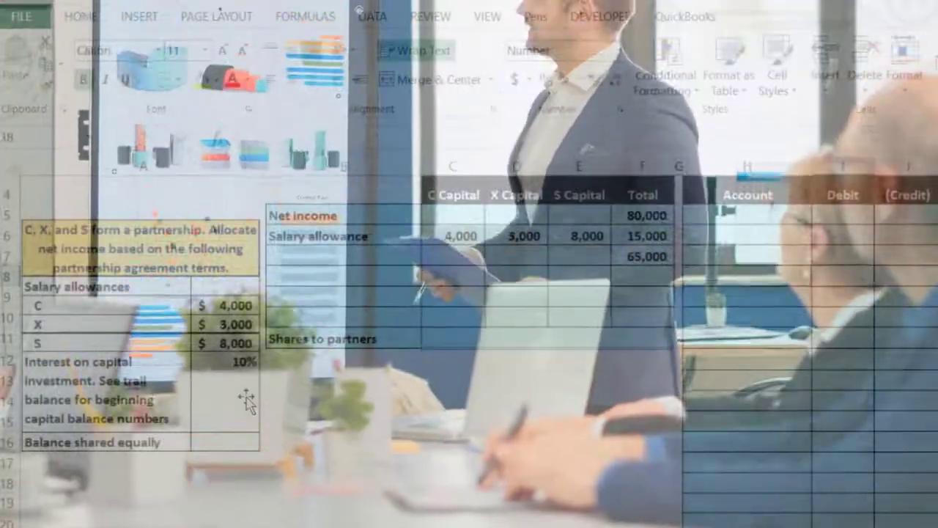
Fill an Interest allowances row in row 8 from the beginning capital balances: =144000*.1 for C, =216000*.1 for X and =120000*.1 for S.
{"action": "scroll", "coordinate": [246, 400], "scroll_direction": "right", "scroll_amount": 1}
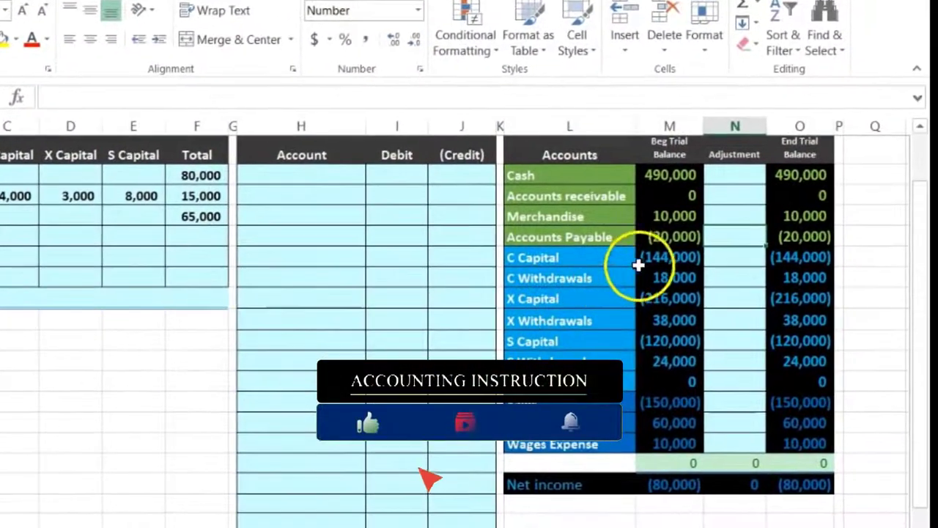
{"action": "left_click", "coordinate": [649, 258]}
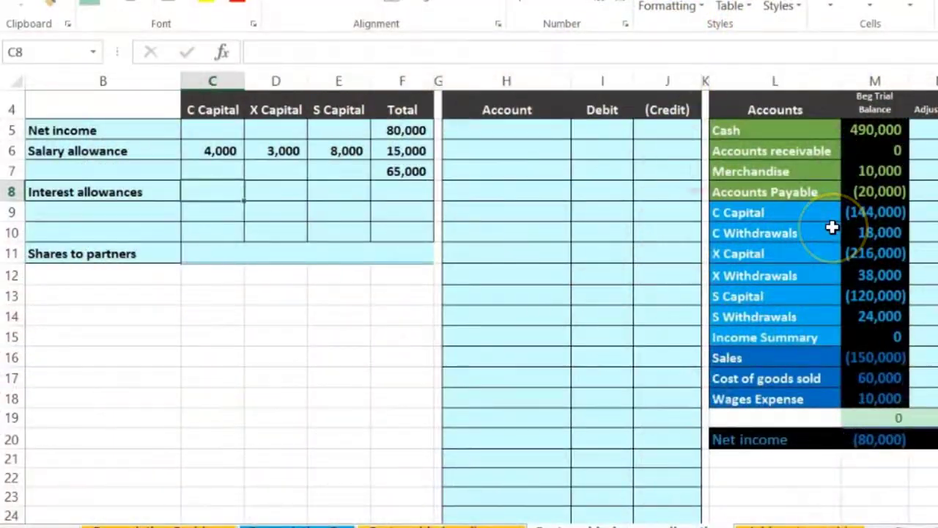
{"action": "left_click", "coordinate": [871, 212]}
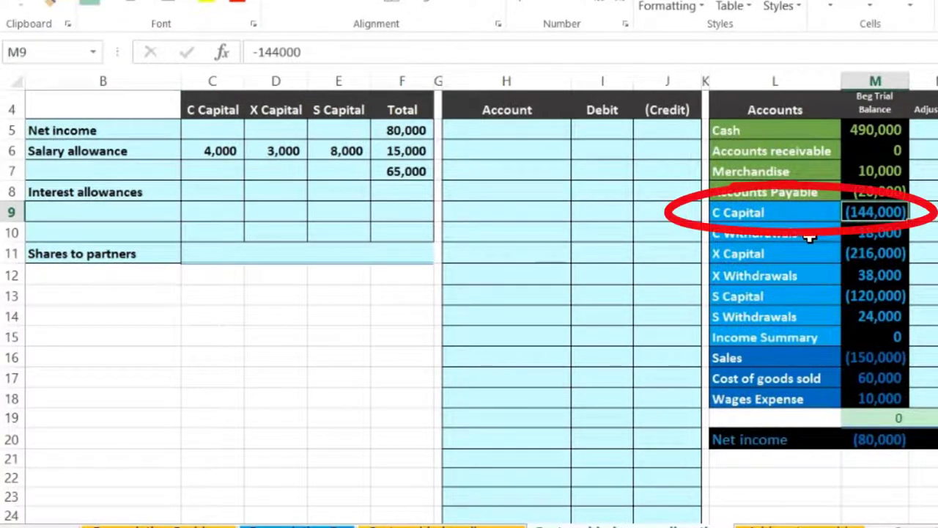
{"action": "left_click", "coordinate": [207, 188]}
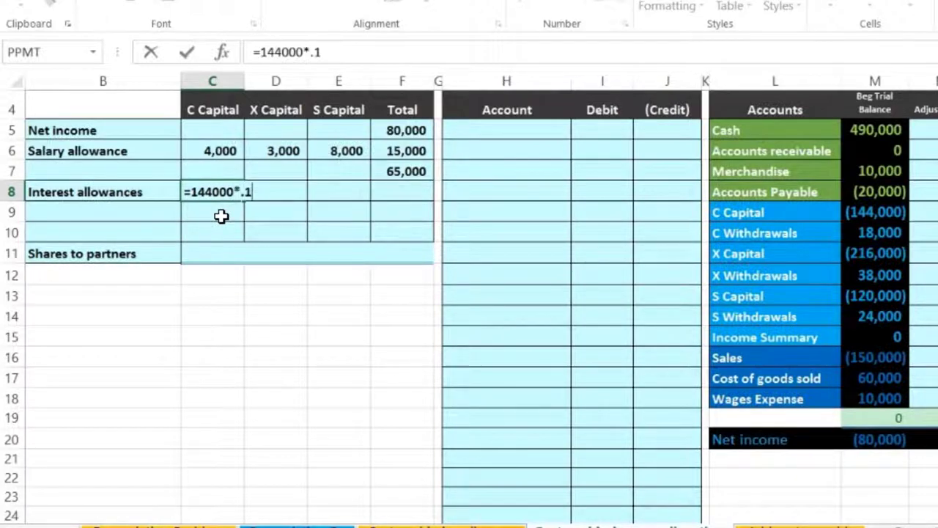
{"action": "key", "text": "Tab"}
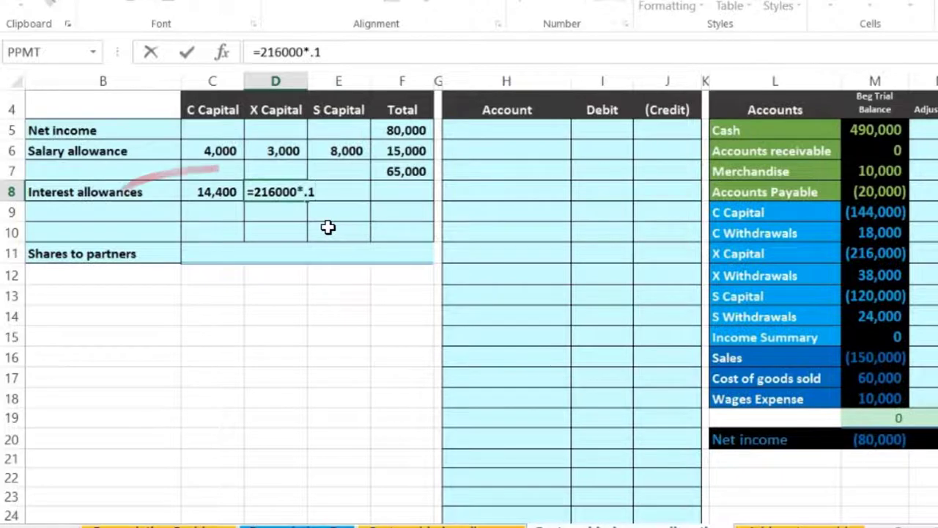
{"action": "key", "text": "Tab"}
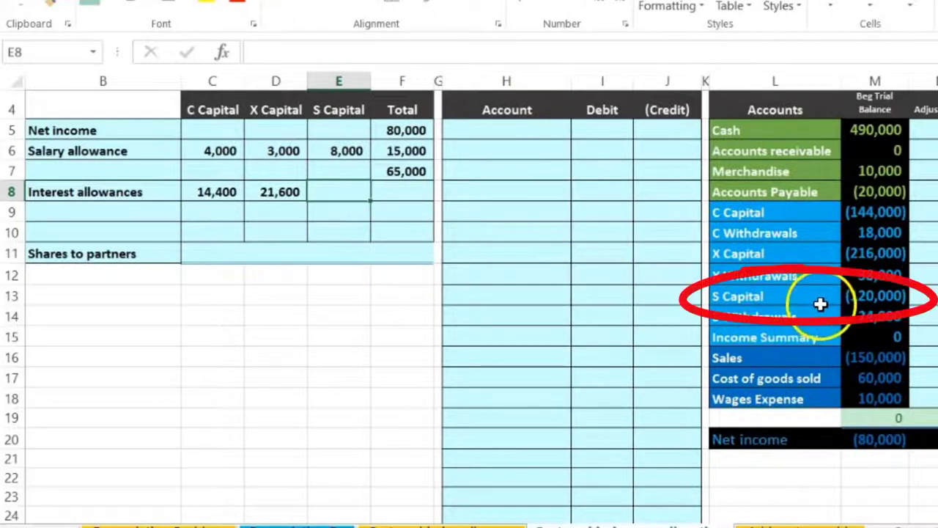
{"action": "type", "text": "=120000*.1"}
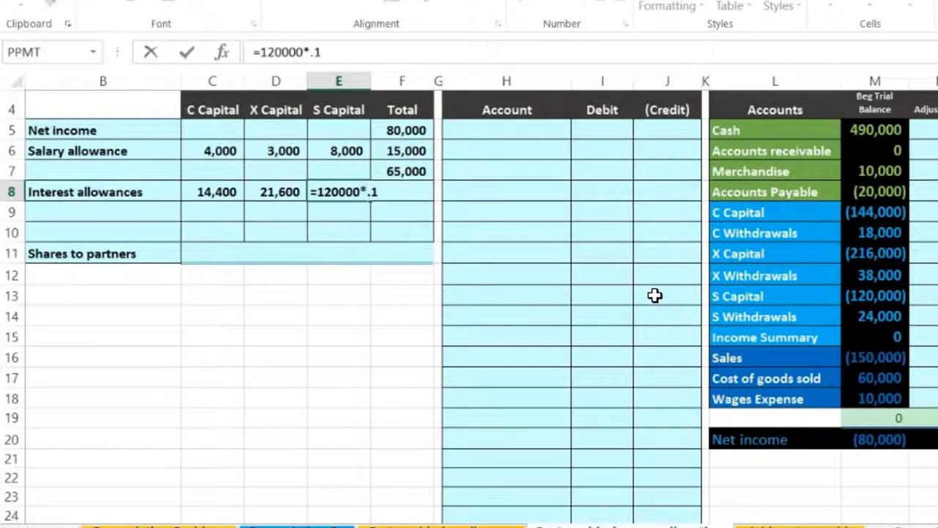
{"action": "key", "text": "Return"}
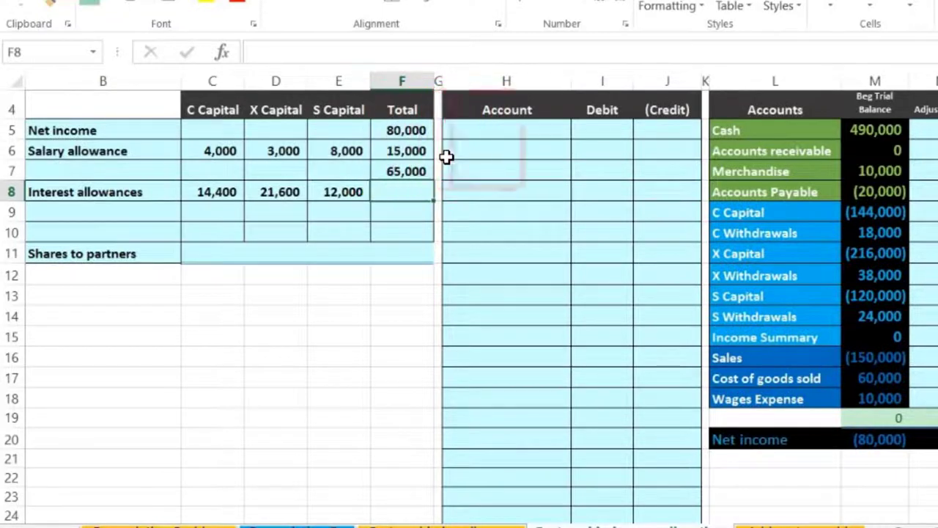
Total the partners' interest allowances in F8 with a SUM of C8:E8.
{"action": "type", "text": "=sum"}
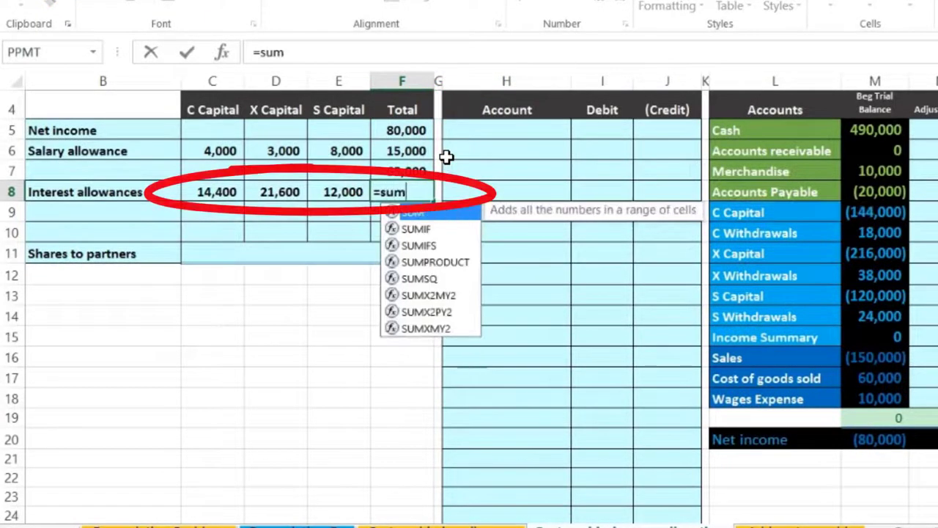
{"action": "type", "text": "("}
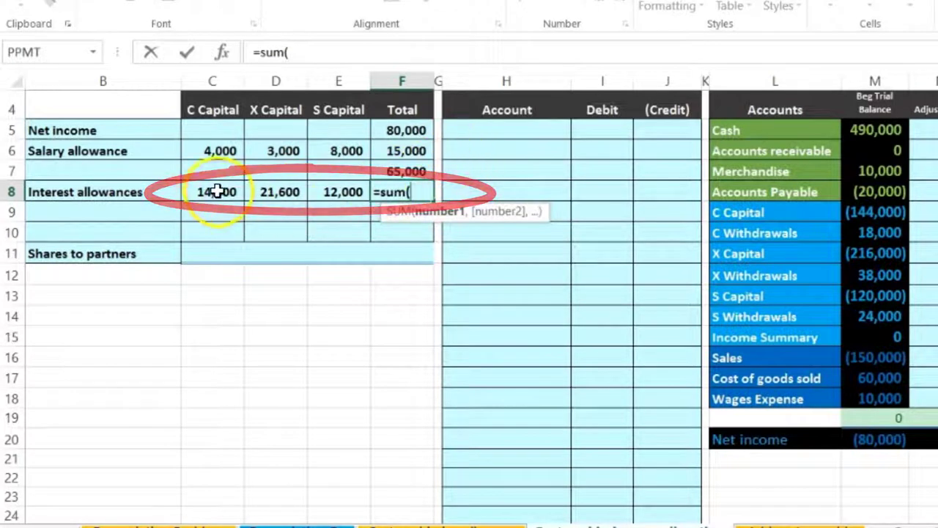
{"action": "left_click_drag", "start_coordinate": [216, 191], "coordinate": [320, 194]}
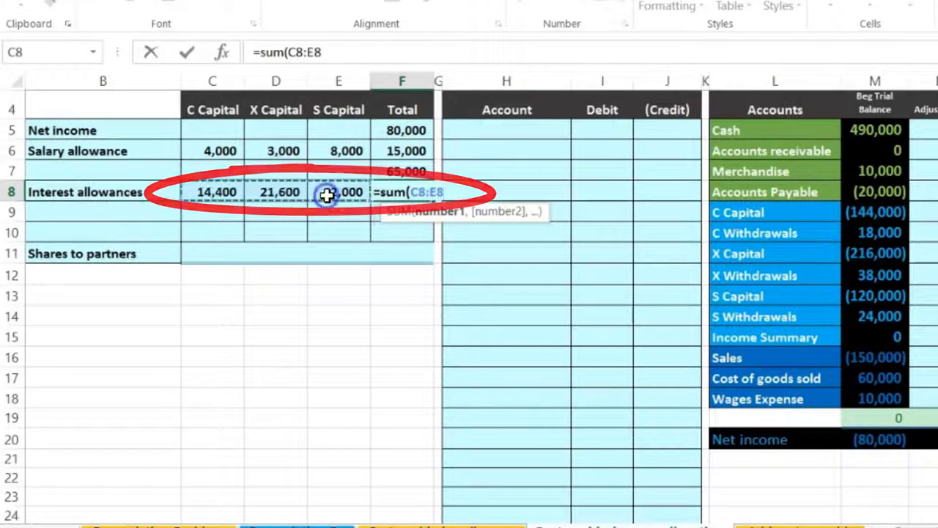
{"action": "key", "text": "Return"}
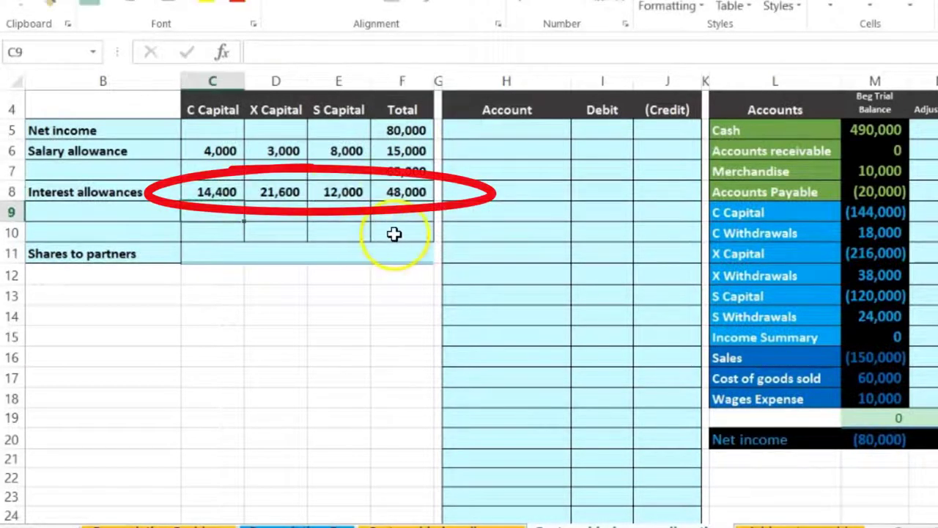
Compute the balance left after interest allowances in F9 with =F7-F8.
{"action": "left_click", "coordinate": [405, 177]}
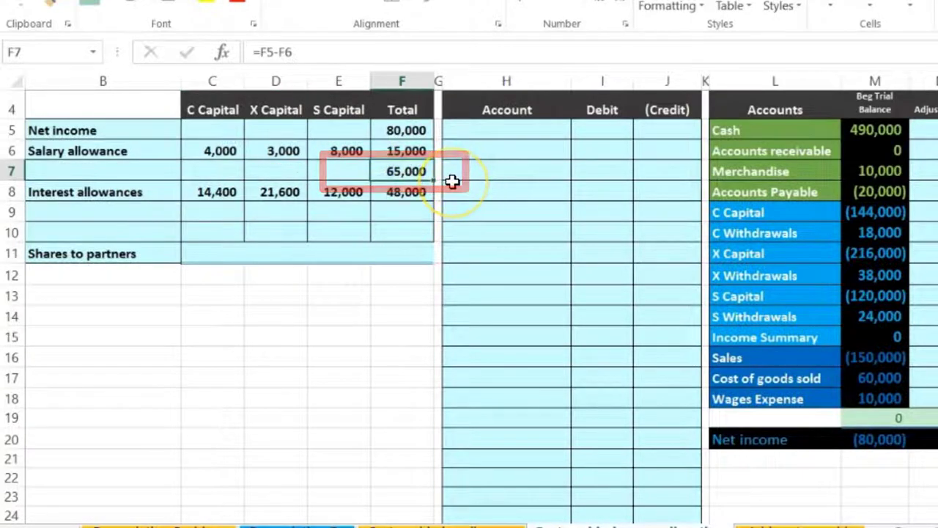
{"action": "key", "text": "Down"}
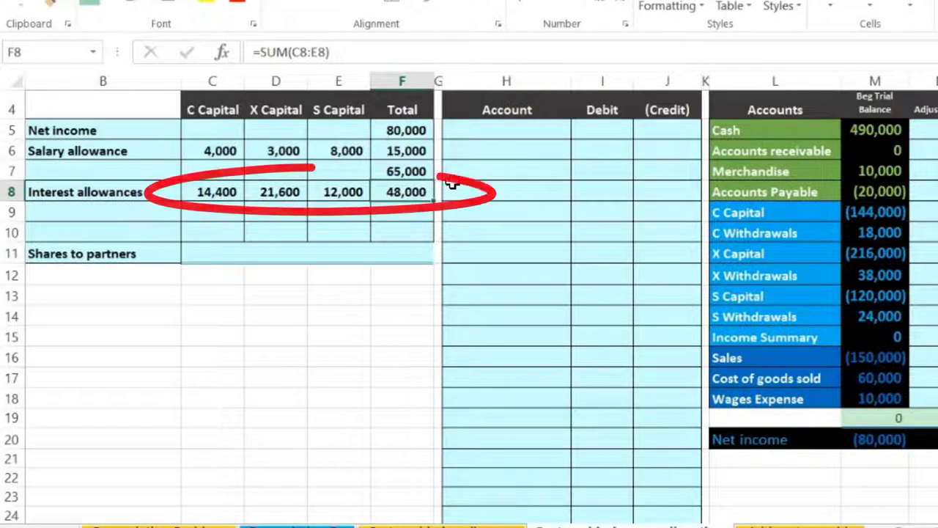
{"action": "key", "text": "Down"}
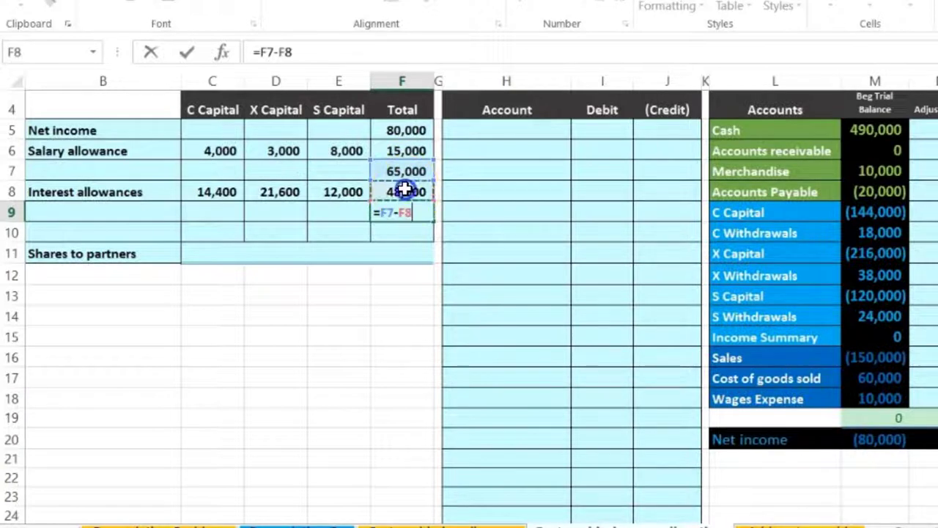
{"action": "key", "text": "Return"}
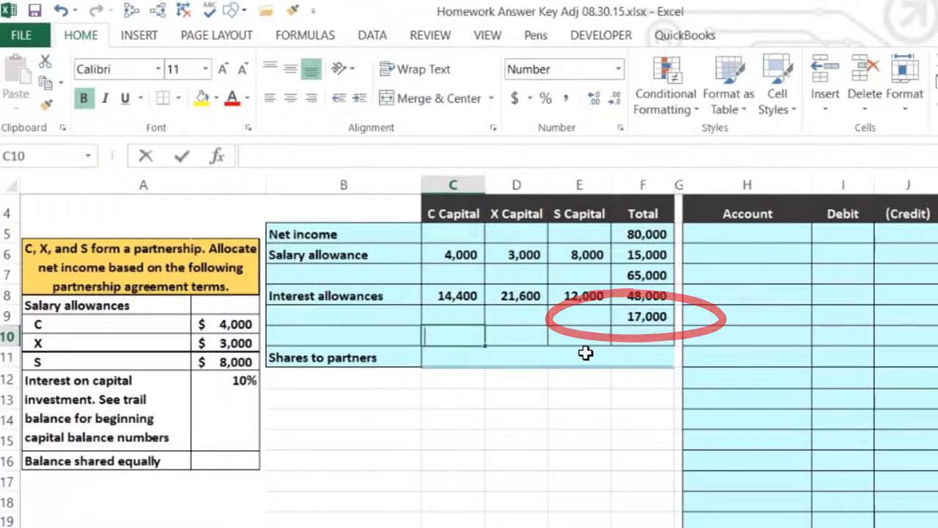
Split the balance remaining after interest allowances equally among C, X and S by entering =F9/3 in C10, D10 and E10.
{"action": "type", "text": "="}
{"action": "left_click", "coordinate": [632, 315]}
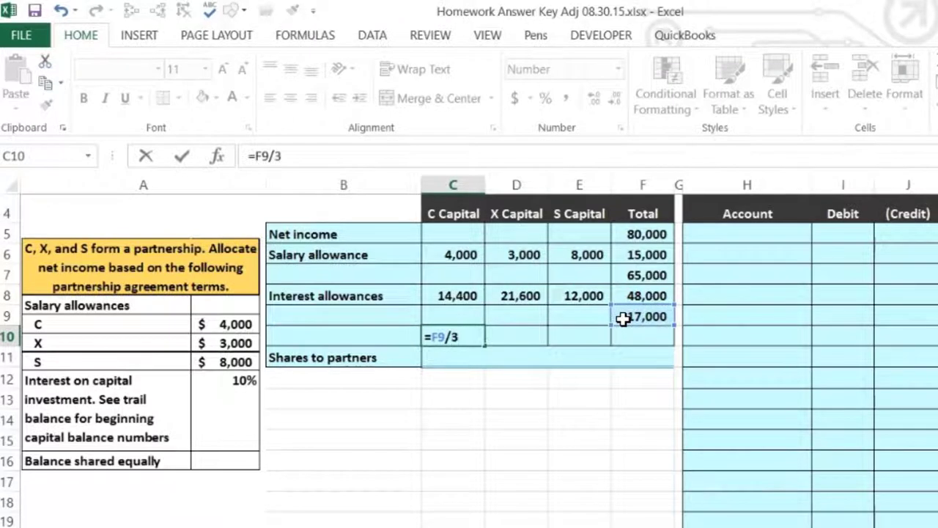
{"action": "key", "text": "Tab"}
{"action": "type", "text": "="}
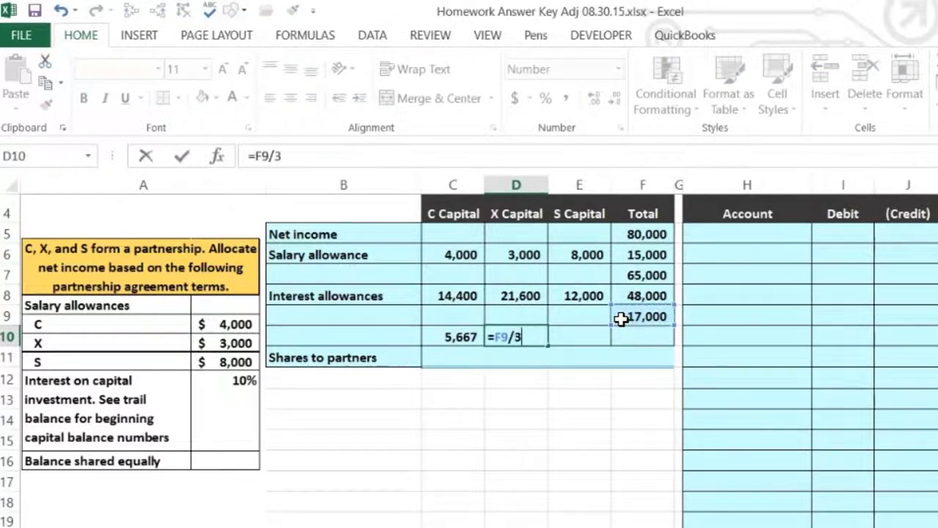
{"action": "key", "text": "Tab"}
{"action": "type", "text": "="}
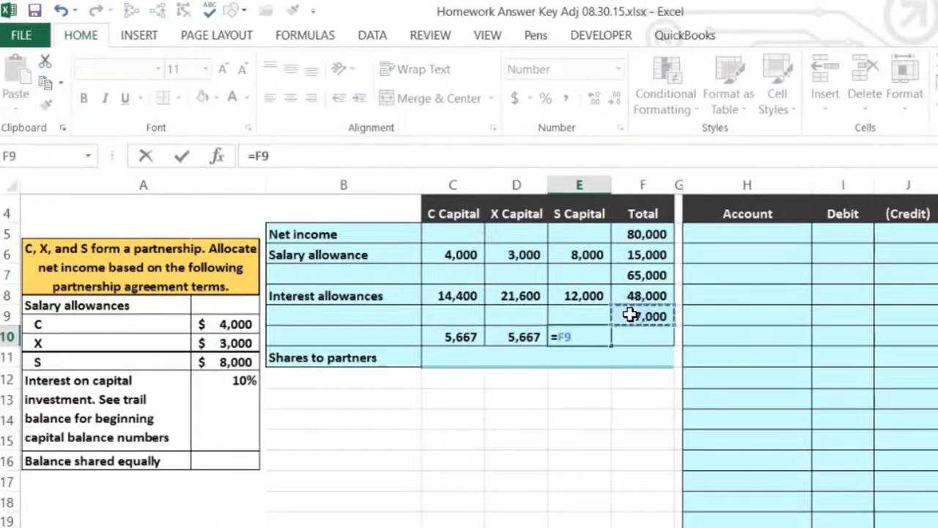
{"action": "key", "text": "Return"}
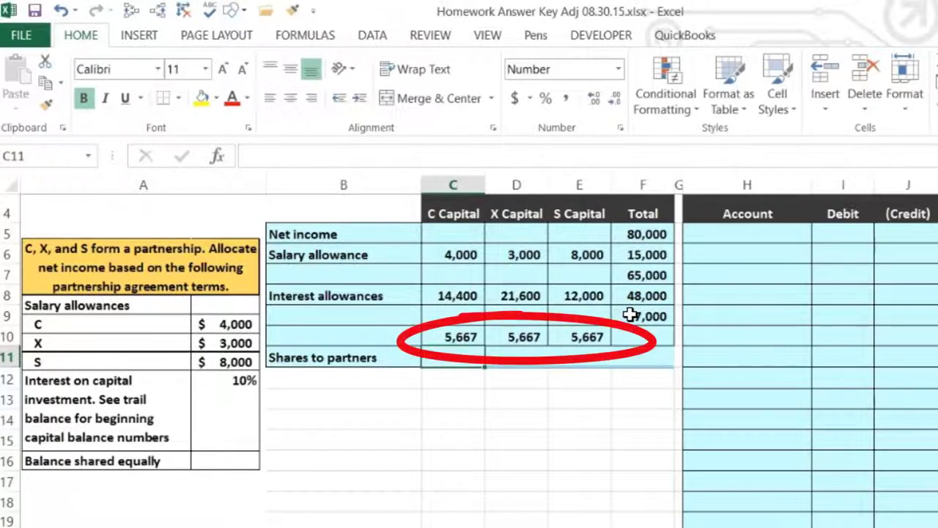
Display the equal shares in C10:E10 with two decimals and return them to whole numbers.
{"action": "left_click_drag", "start_coordinate": [463, 342], "coordinate": [555, 337]}
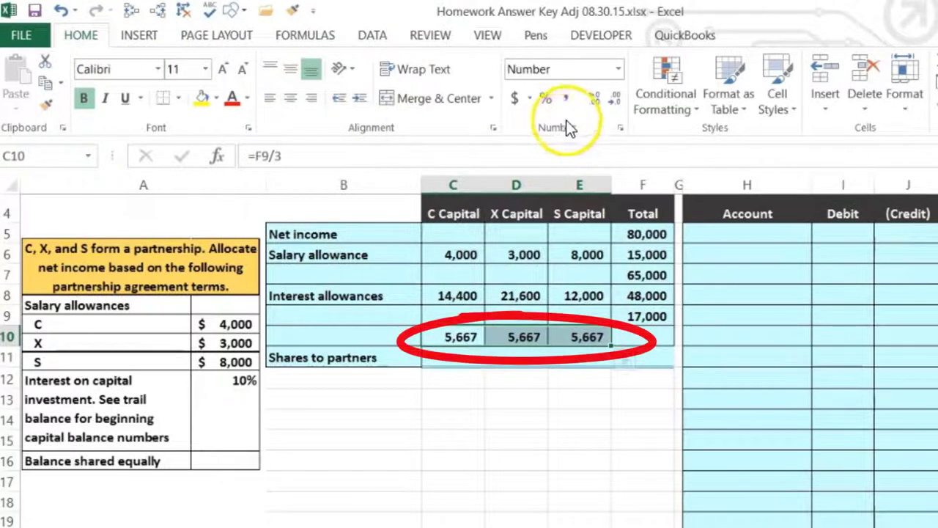
{"action": "left_click", "coordinate": [596, 101]}
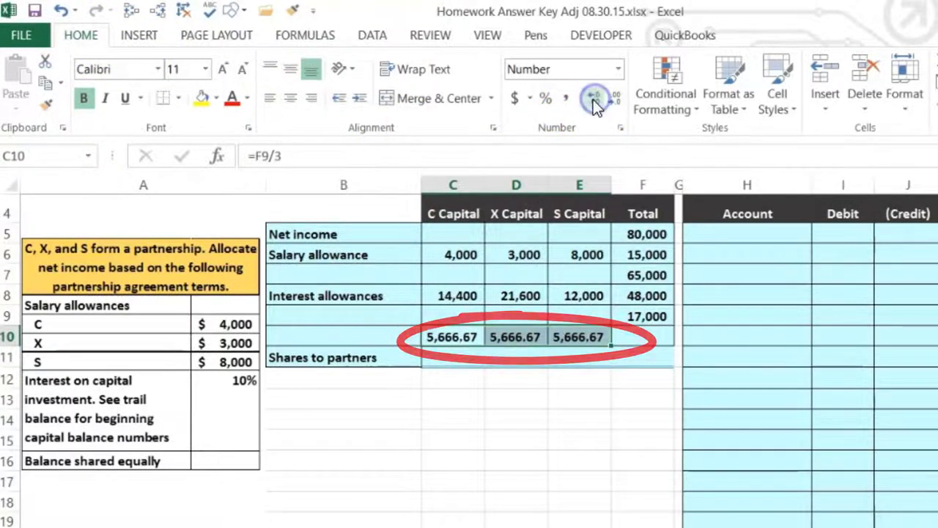
{"action": "left_click", "coordinate": [614, 97]}
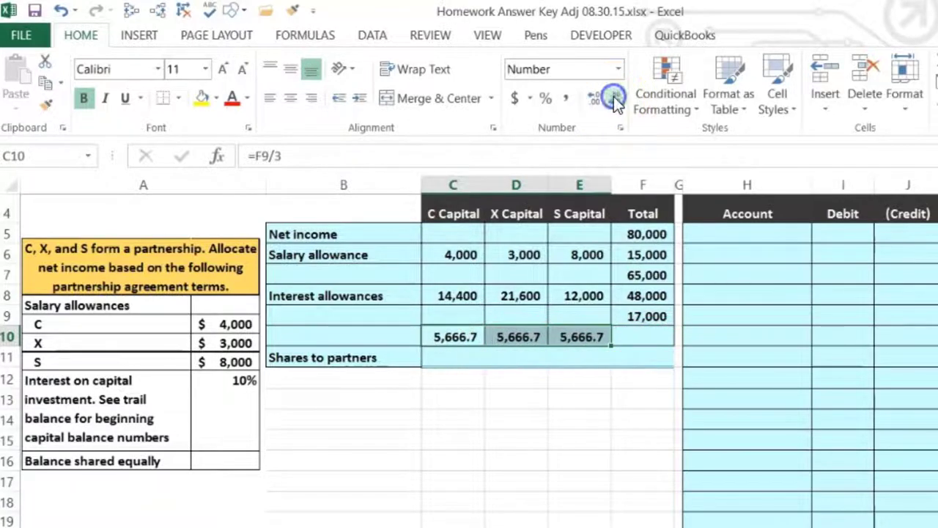
{"action": "left_click", "coordinate": [613, 98]}
Total the equally allocated balance in F10 with a SUM of C10:E10 and compare it with the balance in F9.
{"action": "left_click", "coordinate": [638, 341]}
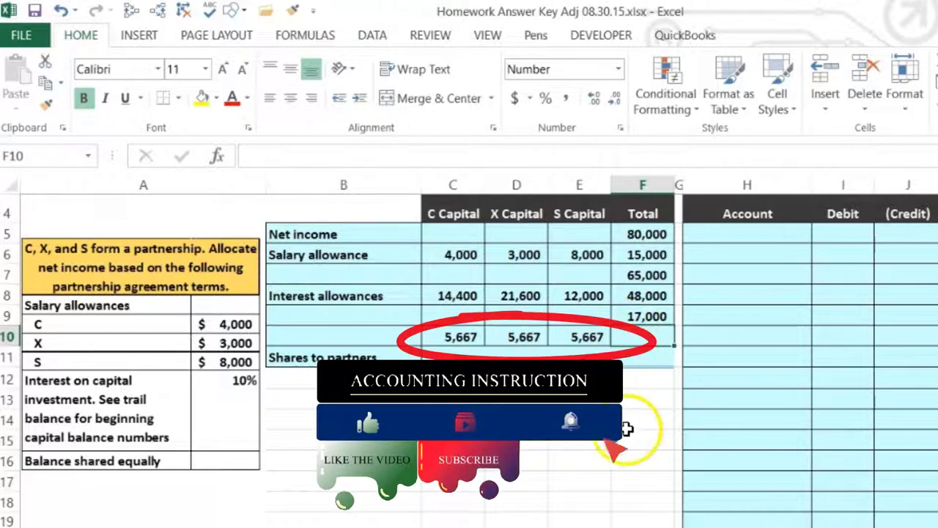
{"action": "type", "text": "=s"}
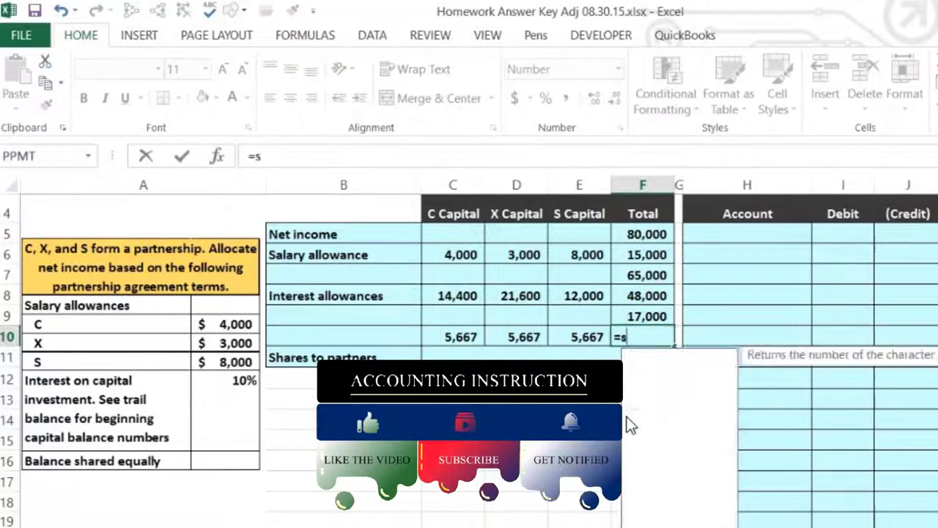
{"action": "type", "text": "um("}
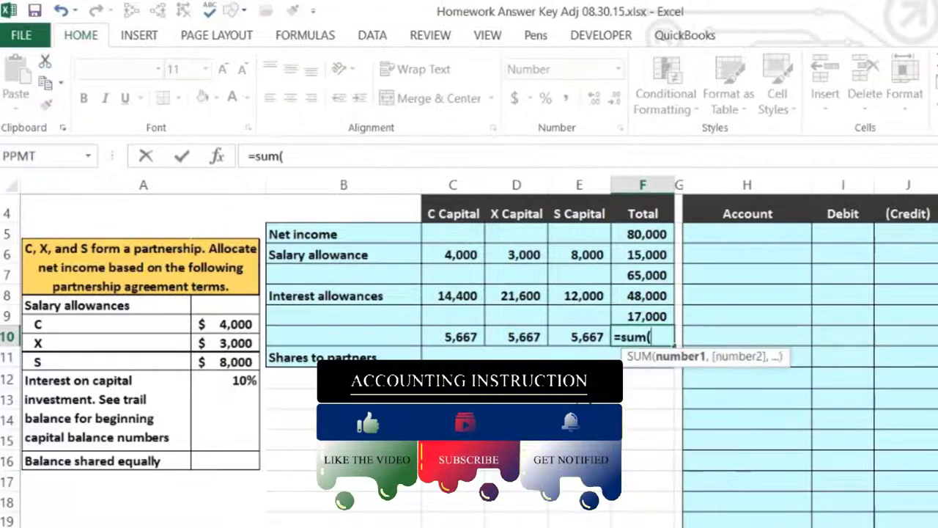
{"action": "left_click_drag", "start_coordinate": [492, 337], "coordinate": [574, 337]}
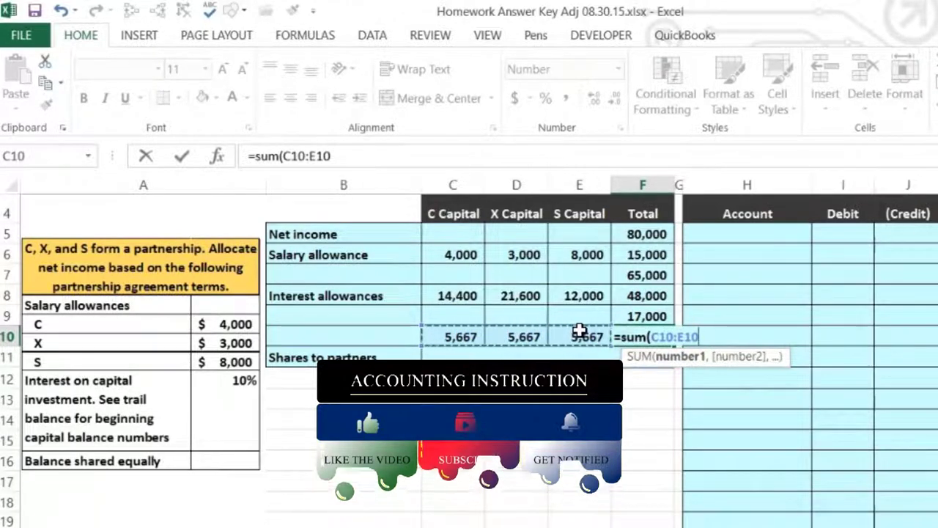
{"action": "key", "text": "Return"}
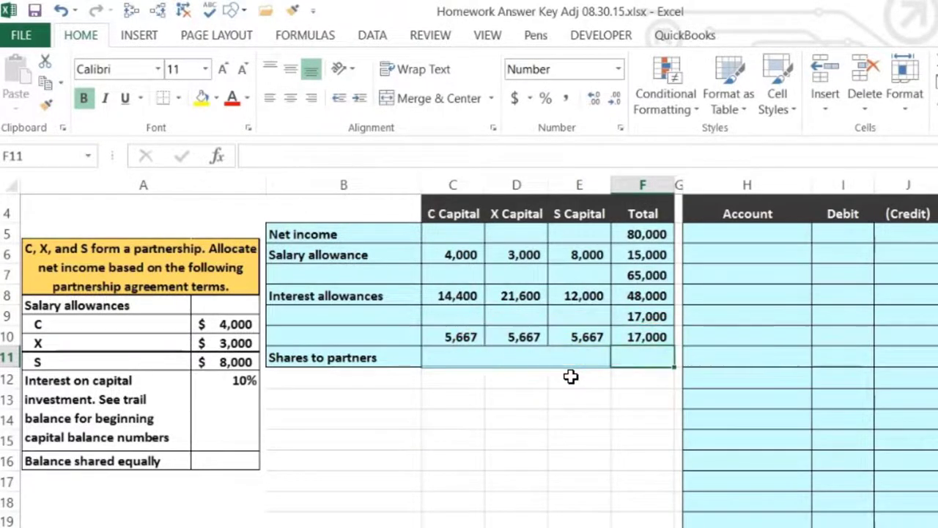
{"action": "left_click", "coordinate": [641, 317]}
{"action": "left_click", "coordinate": [641, 337]}
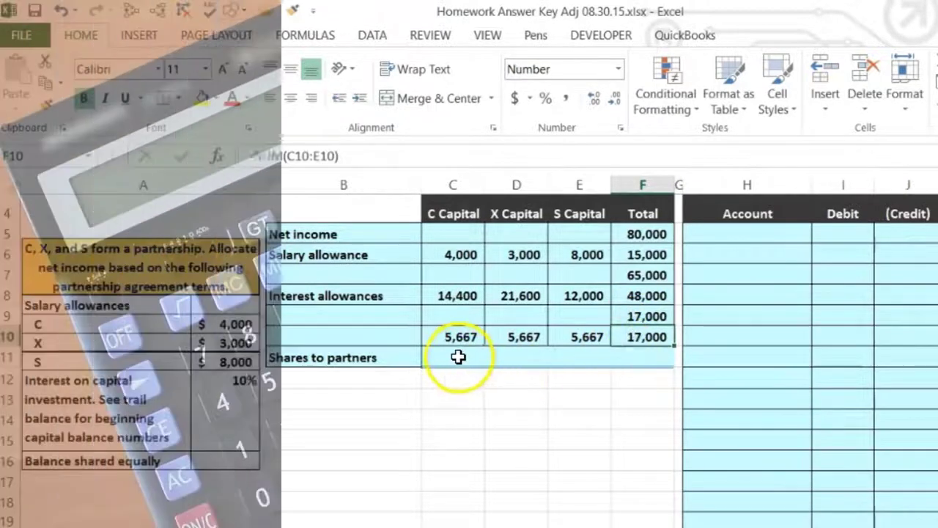
Compute partner C's share of income in C11 with a SUM of C6:C10.
{"action": "left_click", "coordinate": [458, 357]}
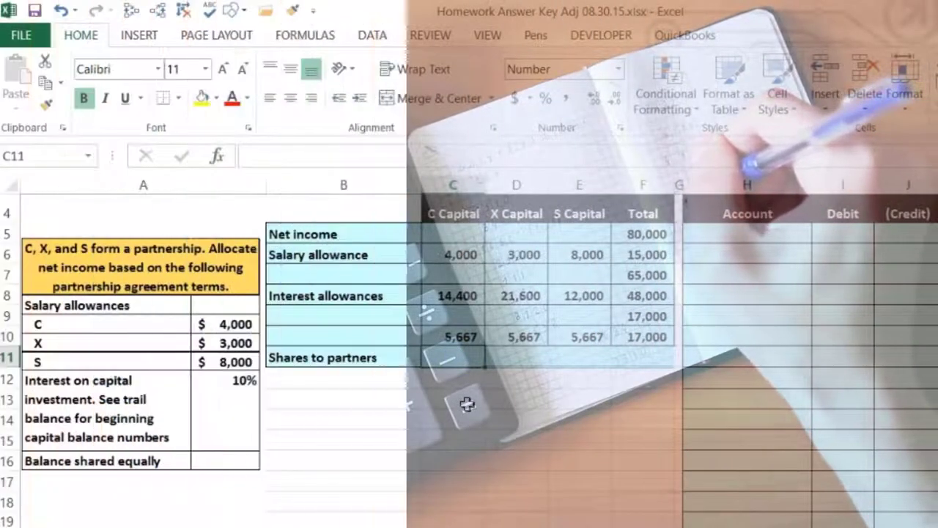
{"action": "type", "text": "=sum("}
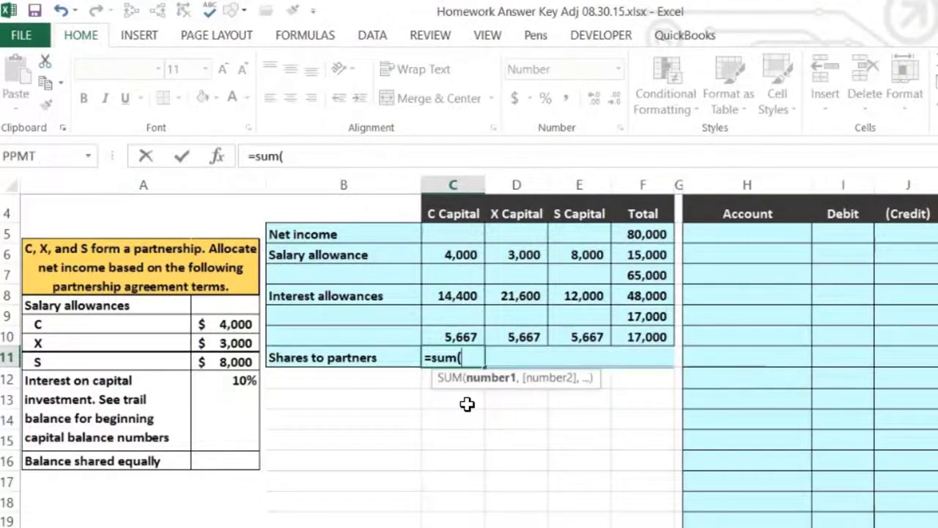
{"action": "left_click_drag", "start_coordinate": [450, 253], "coordinate": [456, 335]}
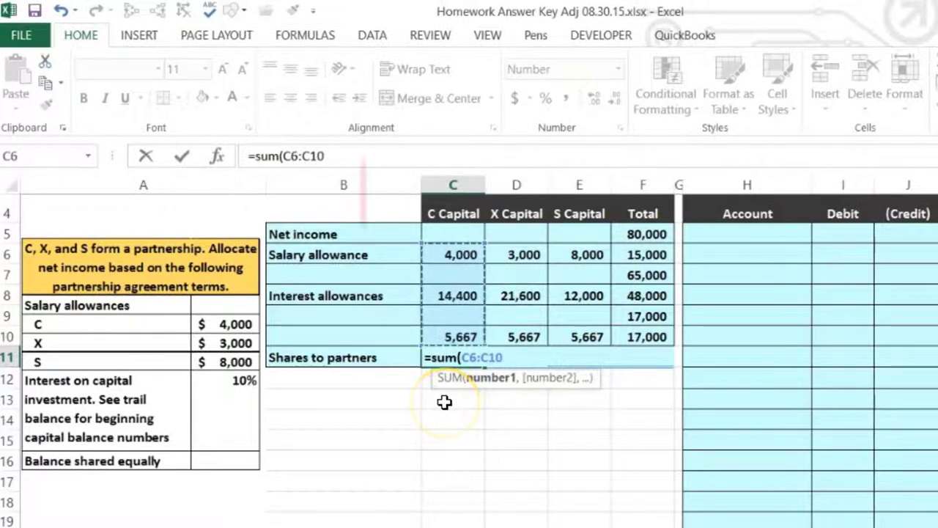
{"action": "key", "text": "Return"}
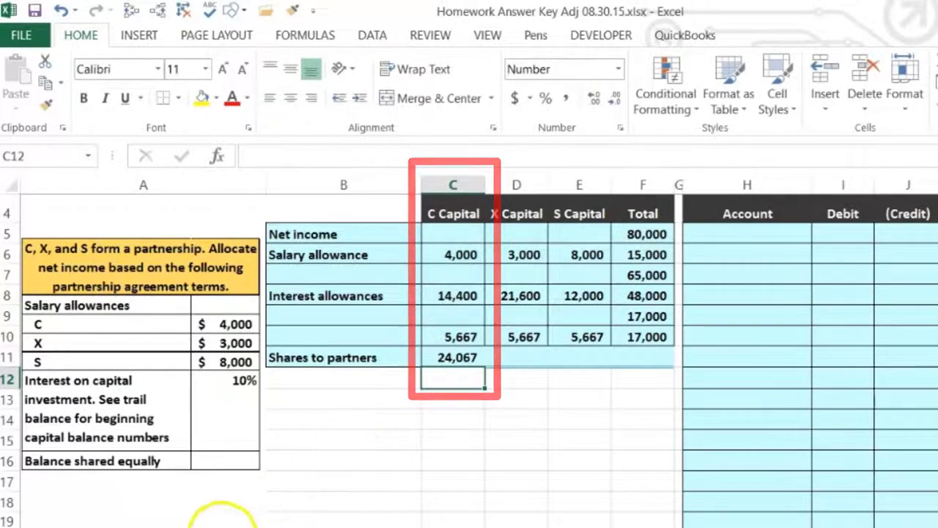
Compute partner X's share of income in D11 with a SUM of D6:D10.
{"action": "left_click", "coordinate": [511, 357]}
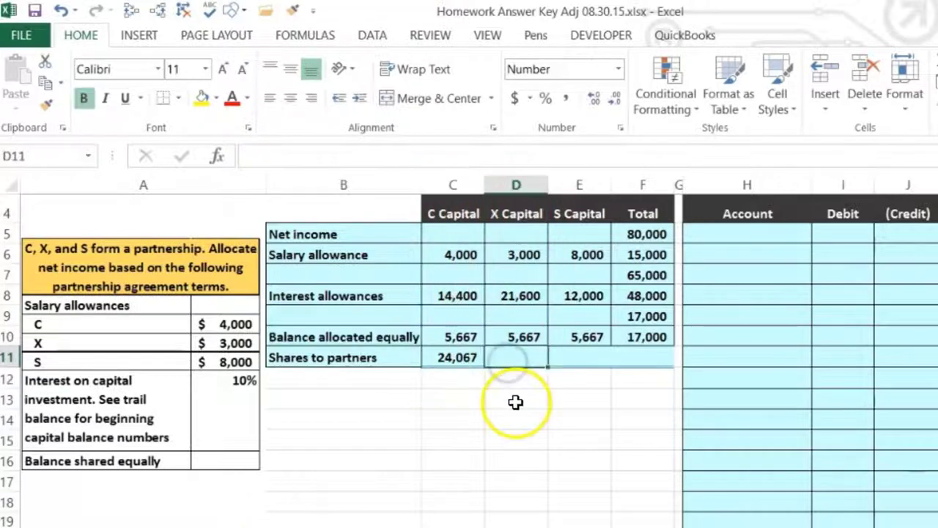
{"action": "type", "text": "=sum("}
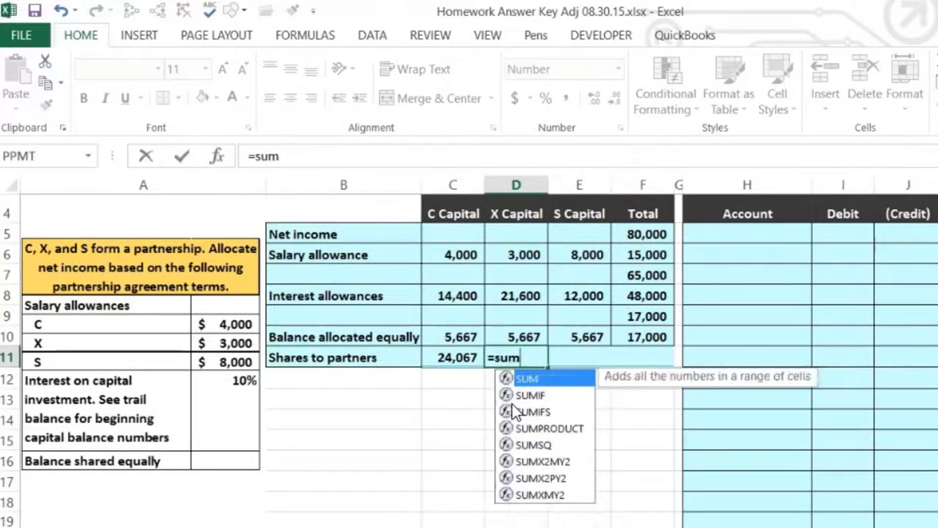
{"action": "left_click", "coordinate": [524, 258]}
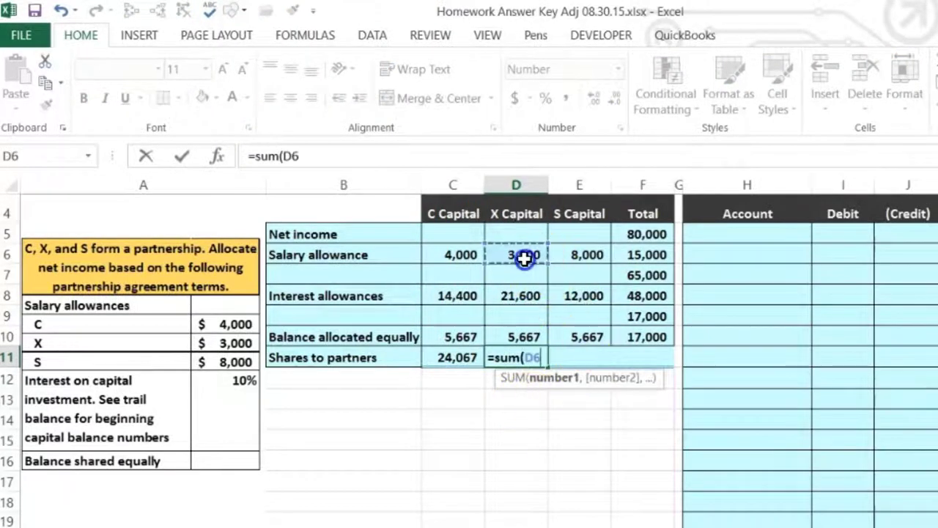
{"action": "left_click_drag", "start_coordinate": [525, 264], "coordinate": [527, 331]}
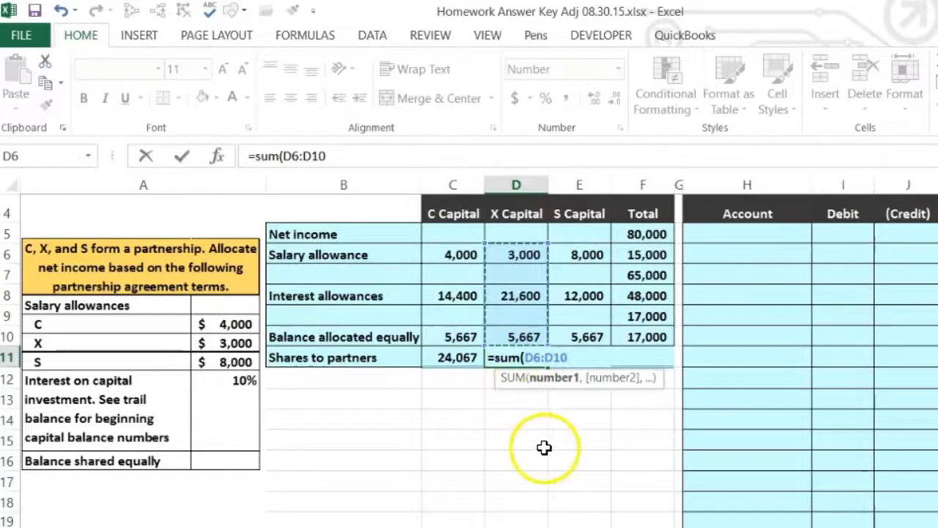
{"action": "key", "text": "Return"}
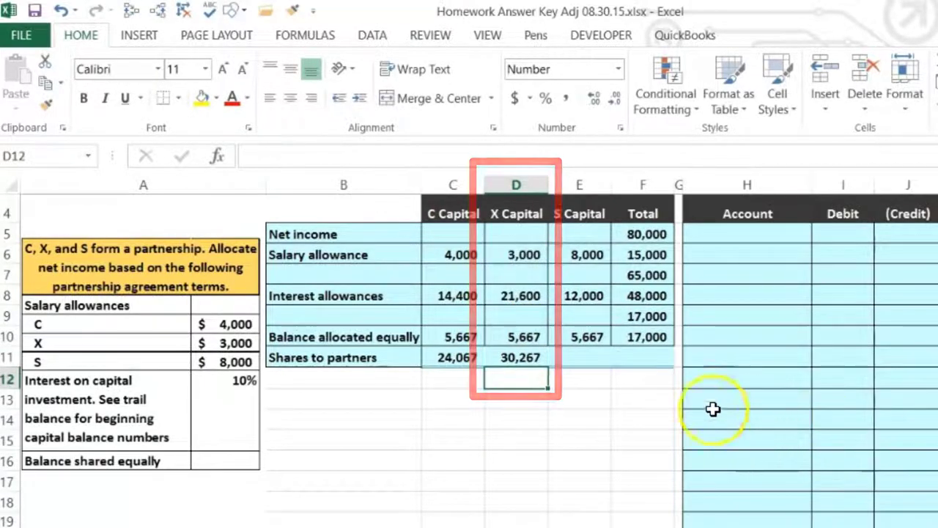
Compute partner S's share of income in E11 with a SUM of E6:E10.
{"action": "left_click", "coordinate": [584, 359]}
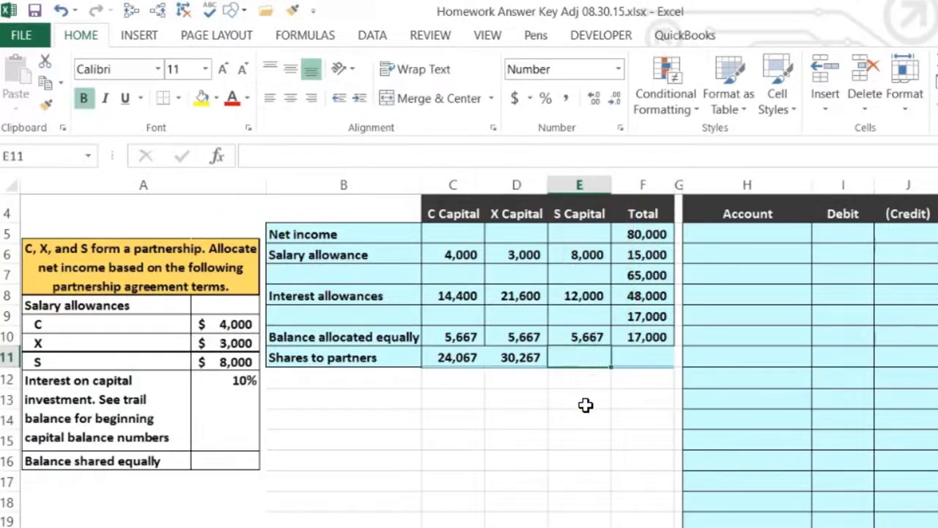
{"action": "type", "text": "=sum("}
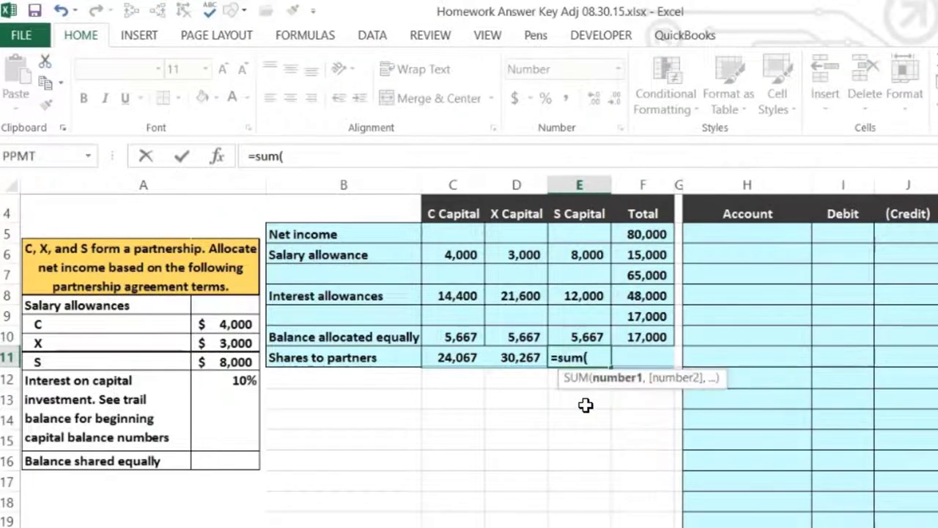
{"action": "left_click_drag", "start_coordinate": [588, 255], "coordinate": [587, 339]}
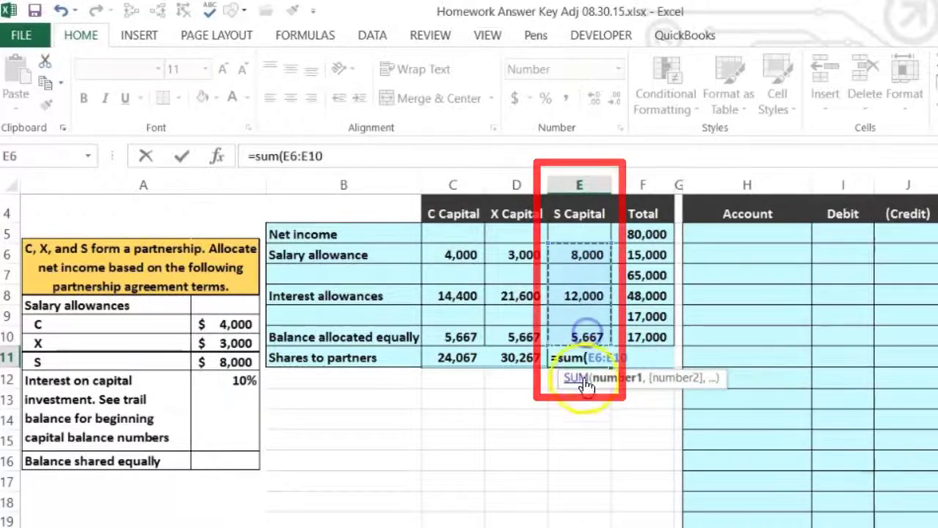
{"action": "key", "text": "Return"}
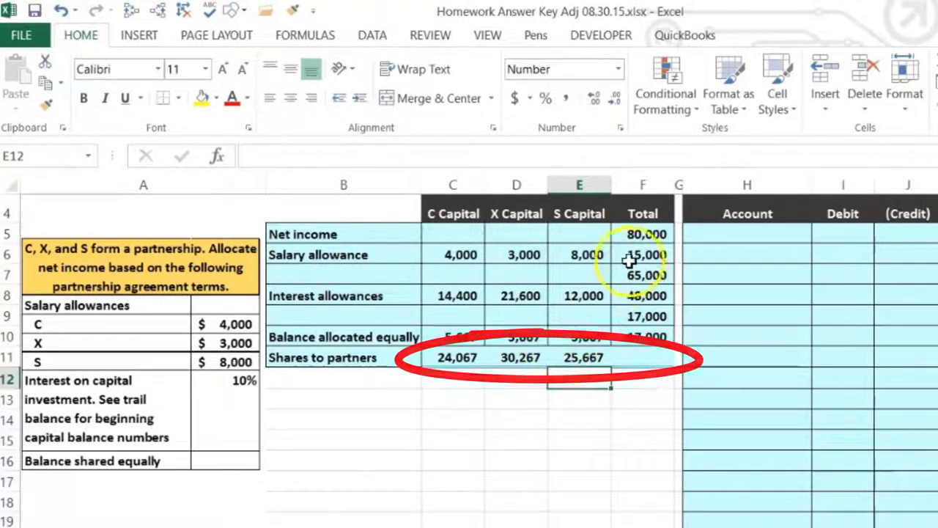
Total the shares to partners in F11 with a SUM of C11:E11 as a check against net income.
{"action": "left_click", "coordinate": [646, 233]}
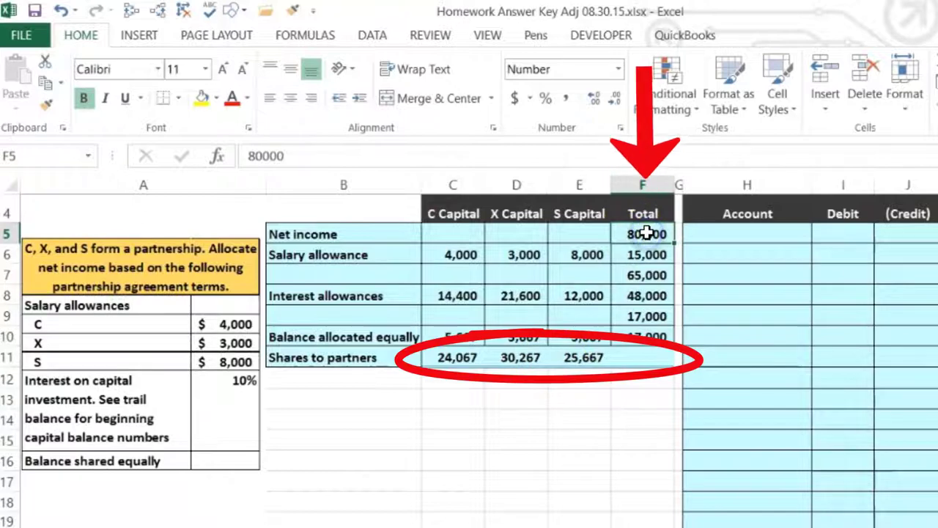
{"action": "left_click", "coordinate": [637, 354]}
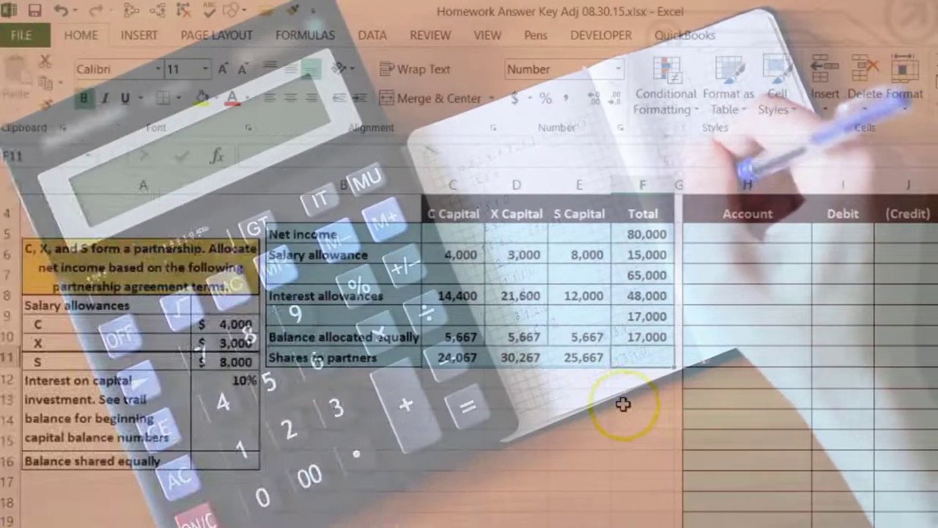
{"action": "type", "text": "="}
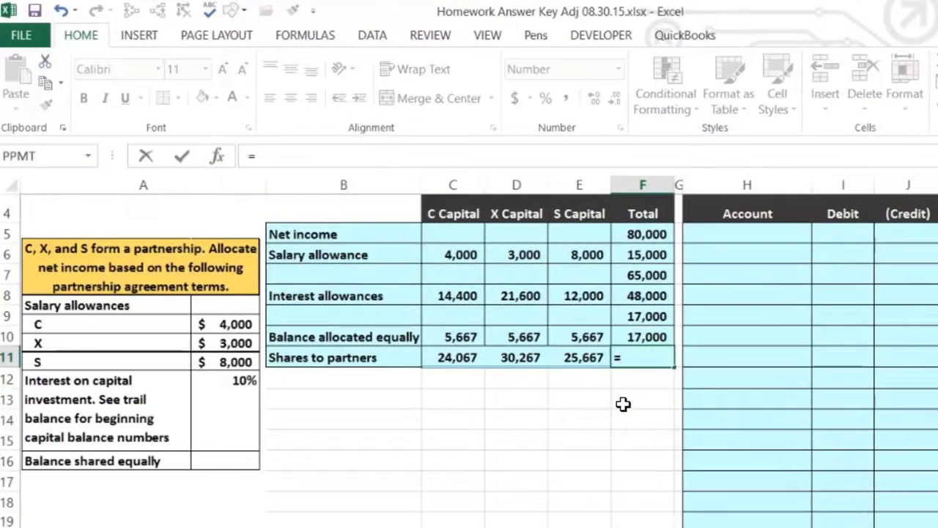
{"action": "type", "text": "sum("}
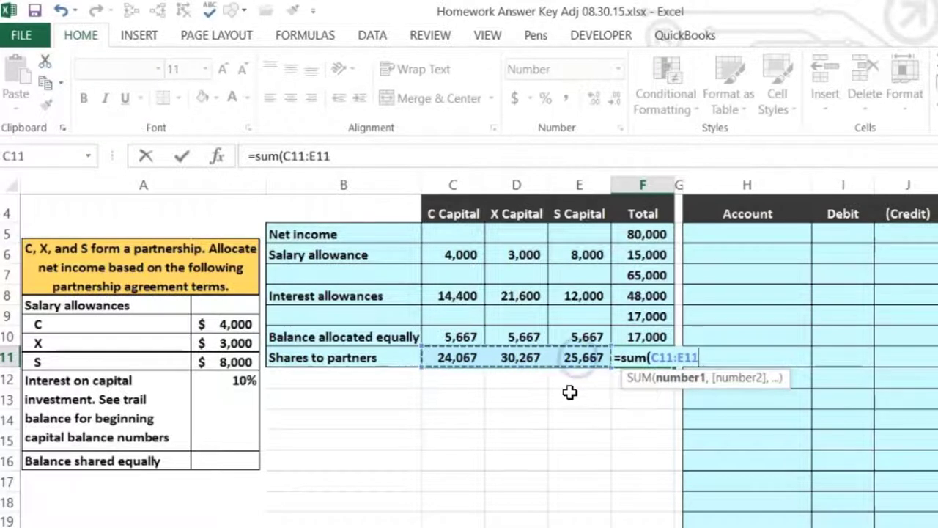
{"action": "key", "text": "Return"}
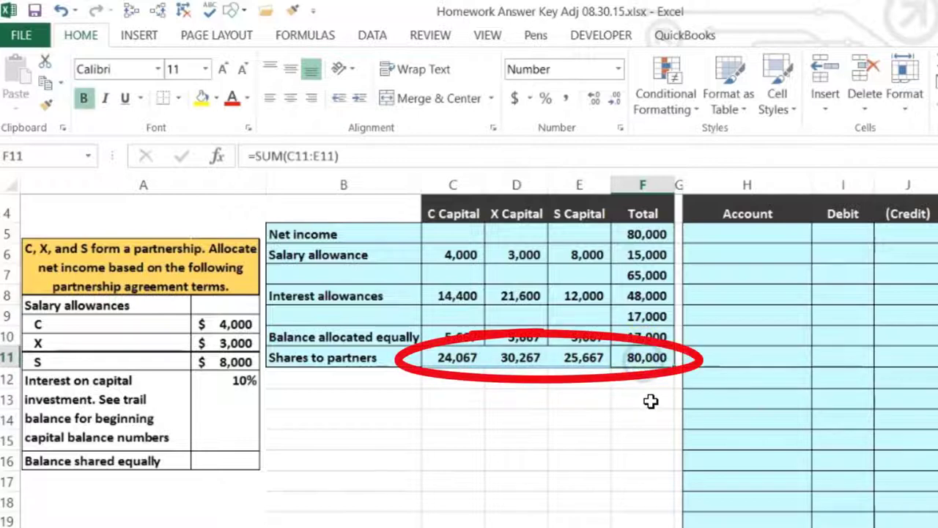
Review each partner's share in row 11 and examine the Income Summary, Sales and Cost of goods sold rows of the trial balance.
{"action": "left_click", "coordinate": [456, 380]}
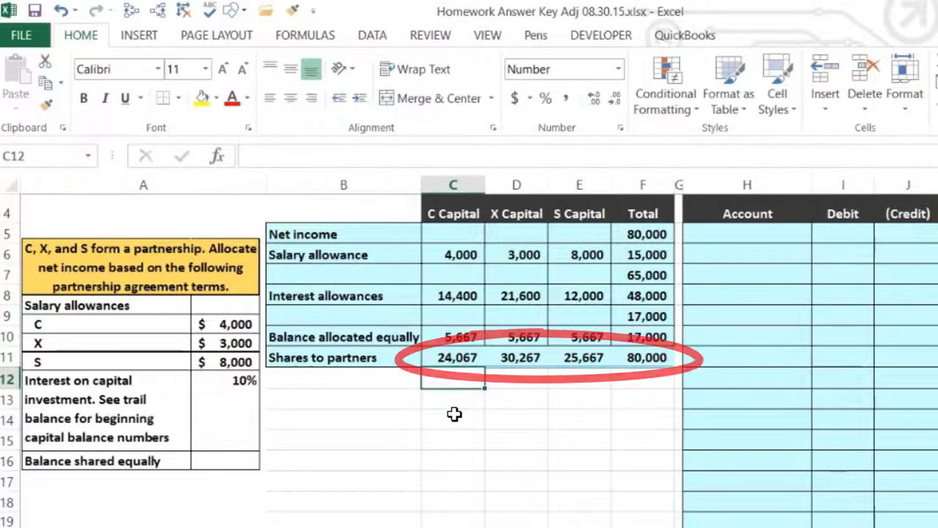
{"action": "key", "text": "Right"}
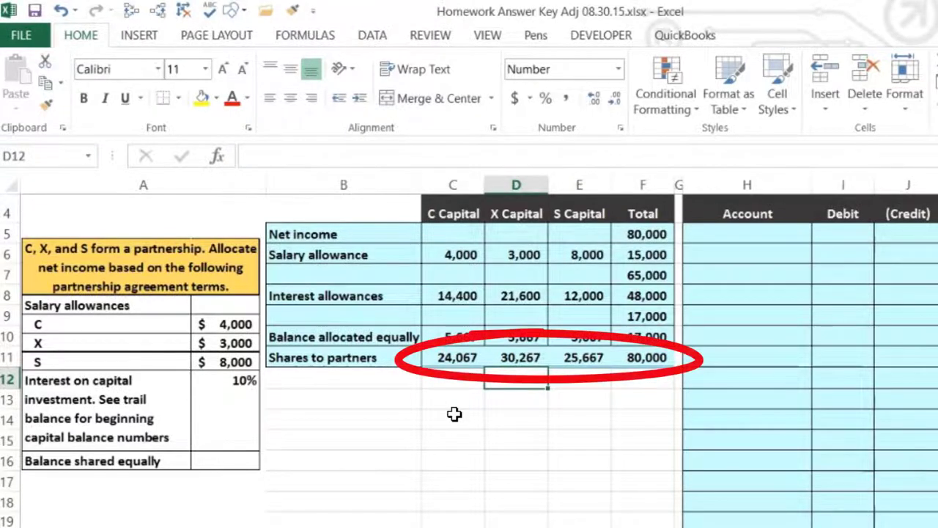
{"action": "key", "text": "Right"}
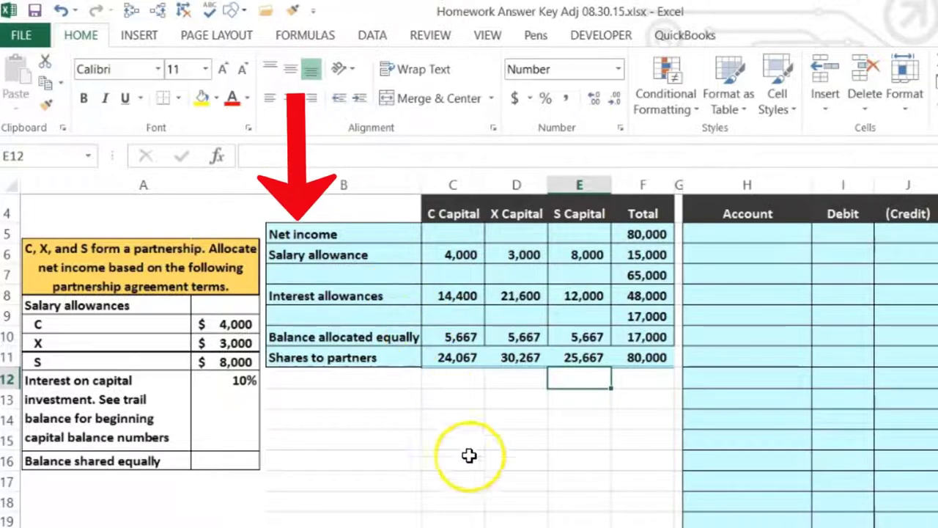
{"action": "key", "text": "Right"}
{"action": "key", "text": "Right"}
{"action": "key", "text": "Right"}
{"action": "key", "text": "Right"}
{"action": "key", "text": "Right"}
{"action": "key", "text": "Right"}
{"action": "key", "text": "Right"}
{"action": "key", "text": "Right"}
{"action": "key", "text": "Right"}
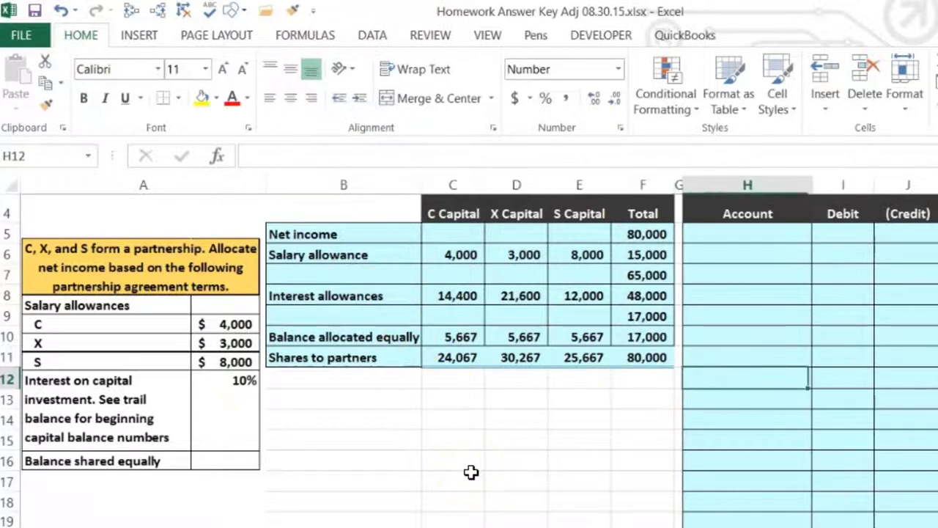
{"action": "key", "text": "Right"}
{"action": "key", "text": "Right"}
{"action": "key", "text": "Right"}
{"action": "key", "text": "Right"}
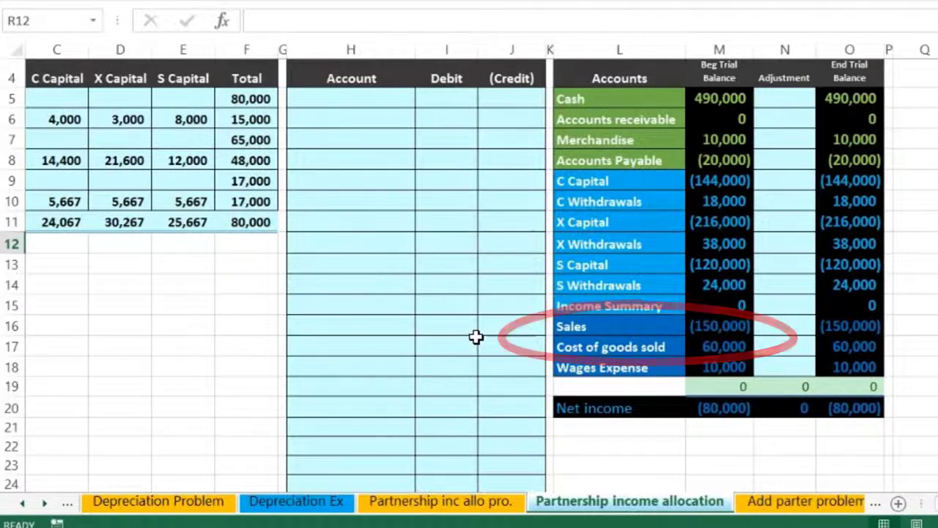
{"action": "left_click_drag", "start_coordinate": [565, 331], "coordinate": [562, 359]}
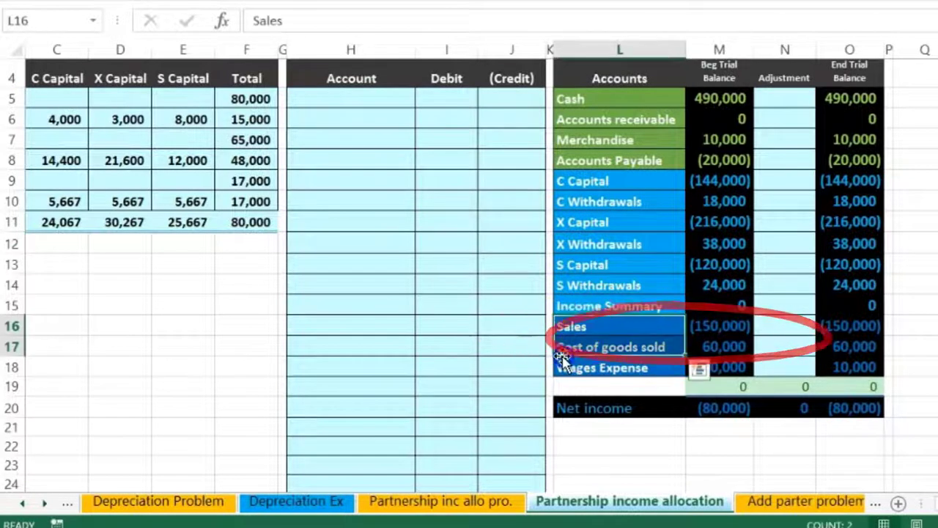
{"action": "left_click", "coordinate": [573, 307]}
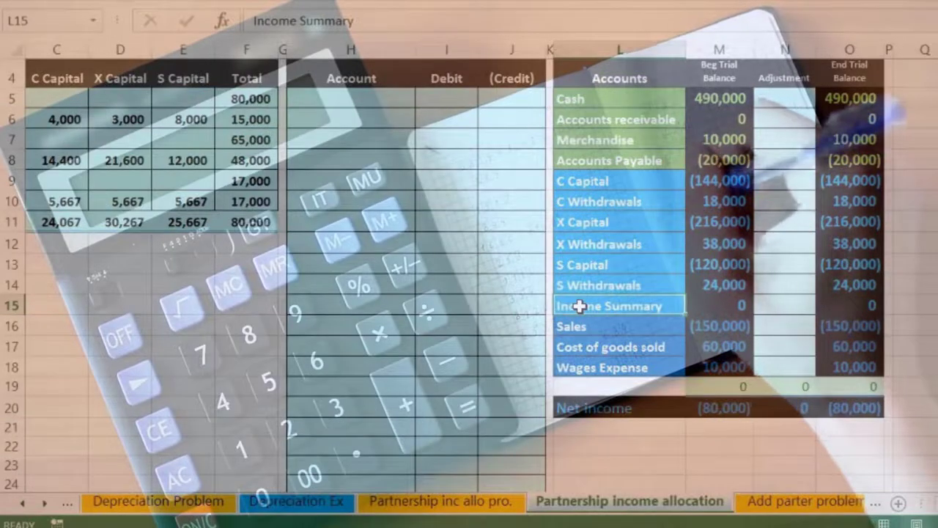
{"action": "left_click", "coordinate": [653, 326]}
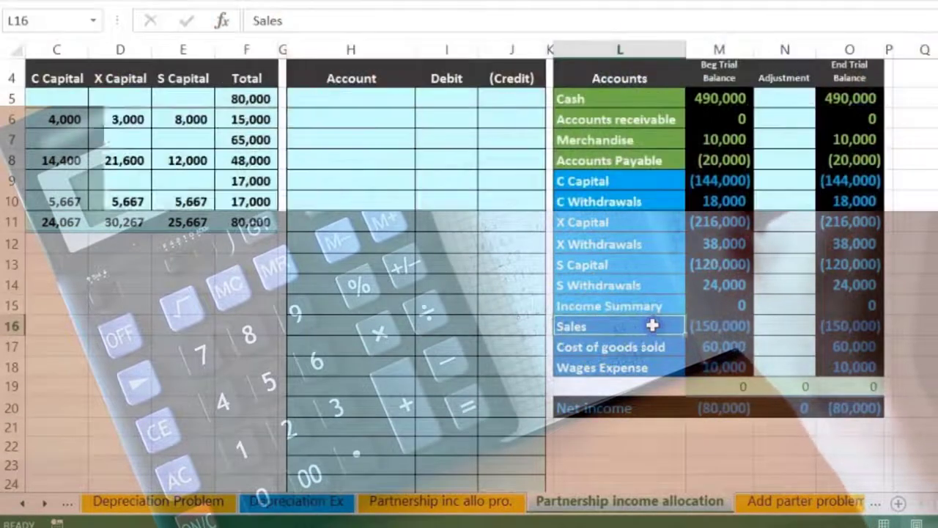
{"action": "left_click_drag", "start_coordinate": [652, 326], "coordinate": [825, 328]}
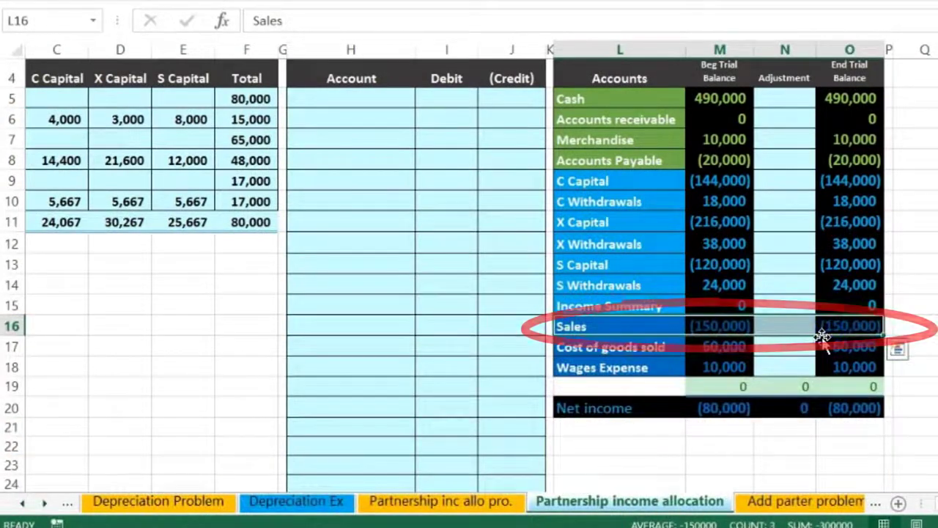